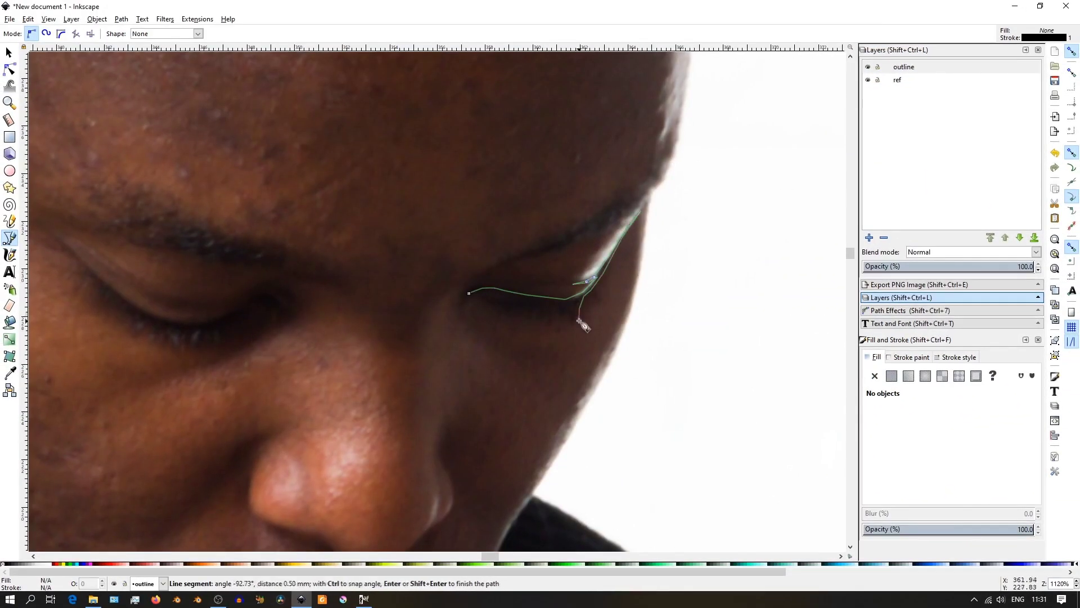
Step: Trace the closed lash lines and eyelid creases of both eyes on the outline layer
{"action": "left_click", "coordinate": [470, 293]}
{"action": "scroll", "coordinate": [344, 288], "scroll_direction": "left", "scroll_amount": 10, "text": "shift"}
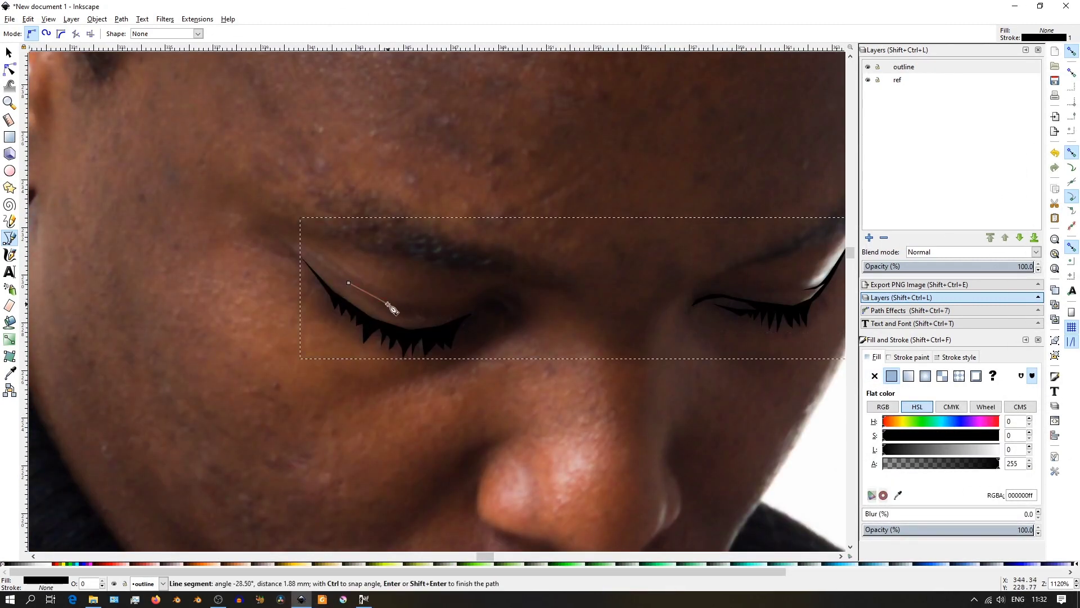
{"action": "left_click", "coordinate": [470, 303]}
{"action": "scroll", "coordinate": [506, 308], "scroll_direction": "right", "scroll_amount": 7, "text": "shift"}
{"action": "scroll", "coordinate": [506, 309], "scroll_direction": "up", "scroll_amount": 1}
Step: Trace the outlines of both eyebrows over the reference photo
{"action": "left_click", "coordinate": [534, 314]}
{"action": "left_click", "coordinate": [553, 295]}
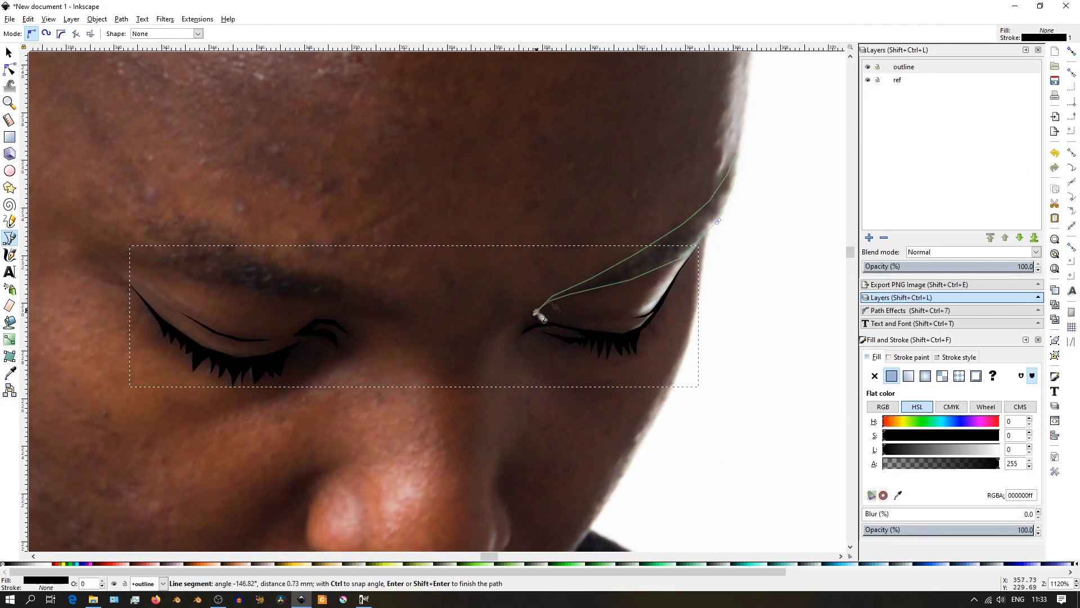
{"action": "key", "text": "Return"}
{"action": "scroll", "coordinate": [256, 289], "scroll_direction": "down", "scroll_amount": 4, "text": "ctrl"}
{"action": "scroll", "coordinate": [324, 290], "scroll_direction": "up", "scroll_amount": 4, "text": "ctrl"}
{"action": "left_click", "coordinate": [325, 255]}
{"action": "left_click", "coordinate": [320, 275]}
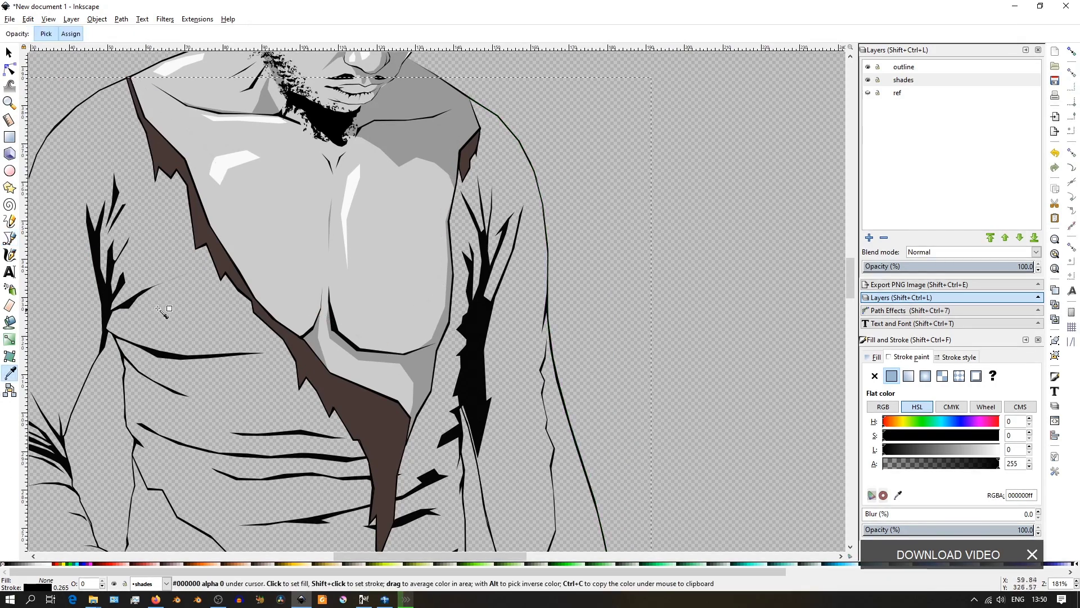
Step: Fill the shirt with the dark brown sampled from the torn fabric and adjust its lightness
{"action": "left_click", "coordinate": [219, 258]}
{"action": "scroll", "coordinate": [220, 259], "scroll_direction": "down", "scroll_amount": 3, "text": "ctrl"}
{"action": "left_click", "coordinate": [876, 364]}
{"action": "mouse_move", "coordinate": [914, 449]}
{"action": "left_mouse_down"}
{"action": "mouse_move", "coordinate": [934, 450]}
{"action": "mouse_move", "coordinate": [920, 451]}
{"action": "left_mouse_up"}
{"action": "key", "text": "Escape"}
Step: Place a copy of the reference photo beside the artwork and sample its face tone for the base skin fill
{"action": "scroll", "coordinate": [508, 352], "scroll_direction": "down", "scroll_amount": 3, "text": "ctrl"}
{"action": "left_click", "coordinate": [586, 243]}
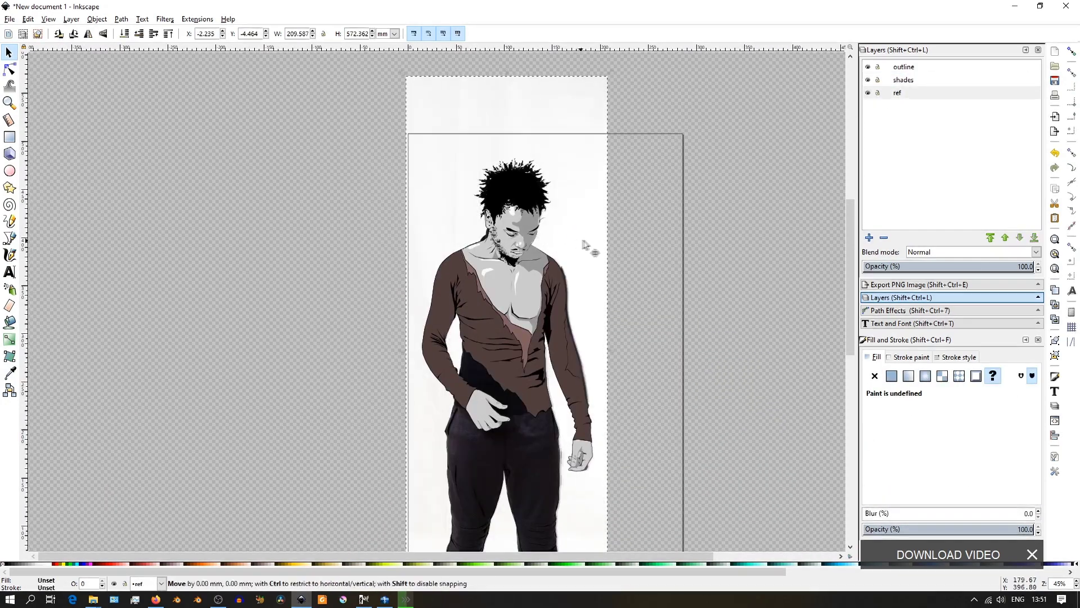
{"action": "scroll", "coordinate": [598, 241], "scroll_direction": "up", "scroll_amount": 3, "text": "ctrl"}
{"action": "left_click", "coordinate": [507, 290], "text": "ctrl"}
{"action": "key", "text": "d"}
{"action": "left_click", "coordinate": [230, 230]}
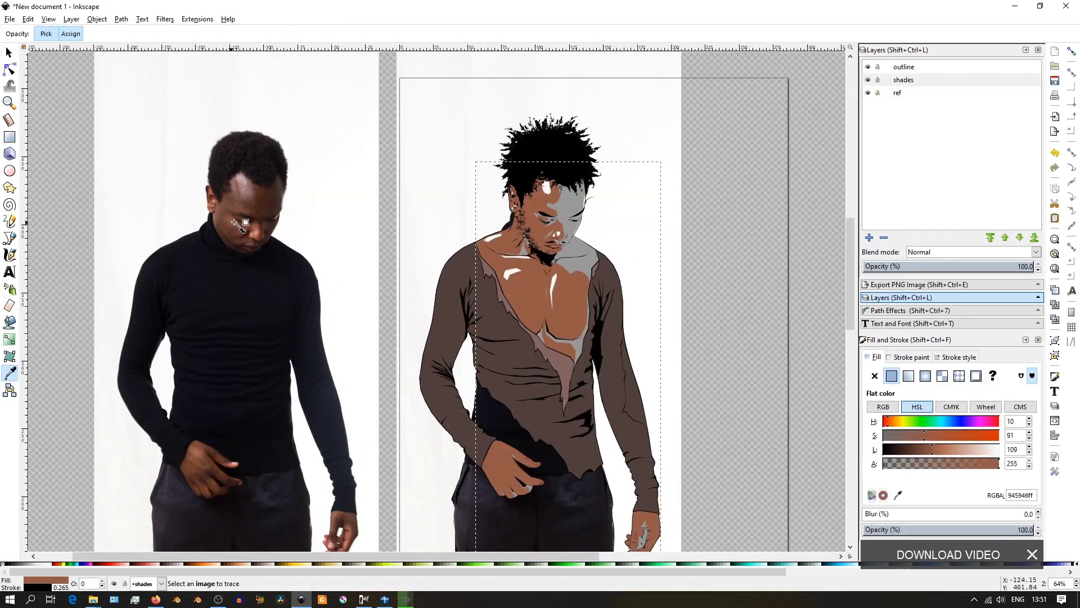
Step: Fill the skin shadows with a dark brown and the skin highlights with bf9fa3, sampled from the reference photo
{"action": "left_click", "coordinate": [9, 54]}
{"action": "key", "text": "Tab"}
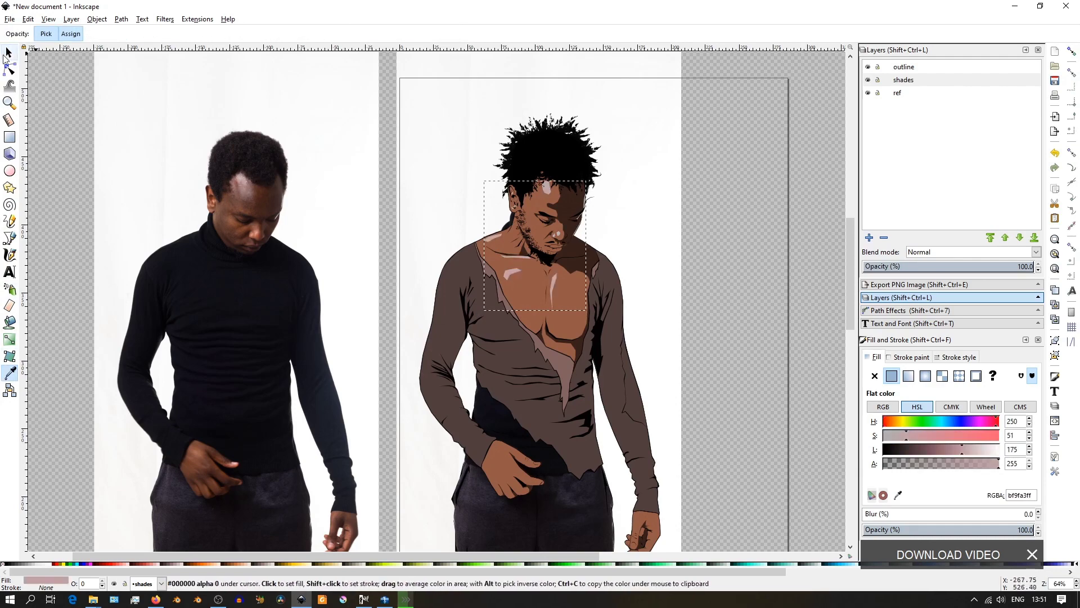
{"action": "left_click", "coordinate": [8, 53]}
Step: Hide the ref layer and reduce the saturation of the base skin fill
{"action": "left_click", "coordinate": [868, 92]}
{"action": "key", "text": "5"}
{"action": "scroll", "coordinate": [527, 217], "scroll_direction": "up", "scroll_amount": 2, "text": "ctrl"}
{"action": "left_click", "coordinate": [447, 315]}
{"action": "left_click", "coordinate": [925, 435]}
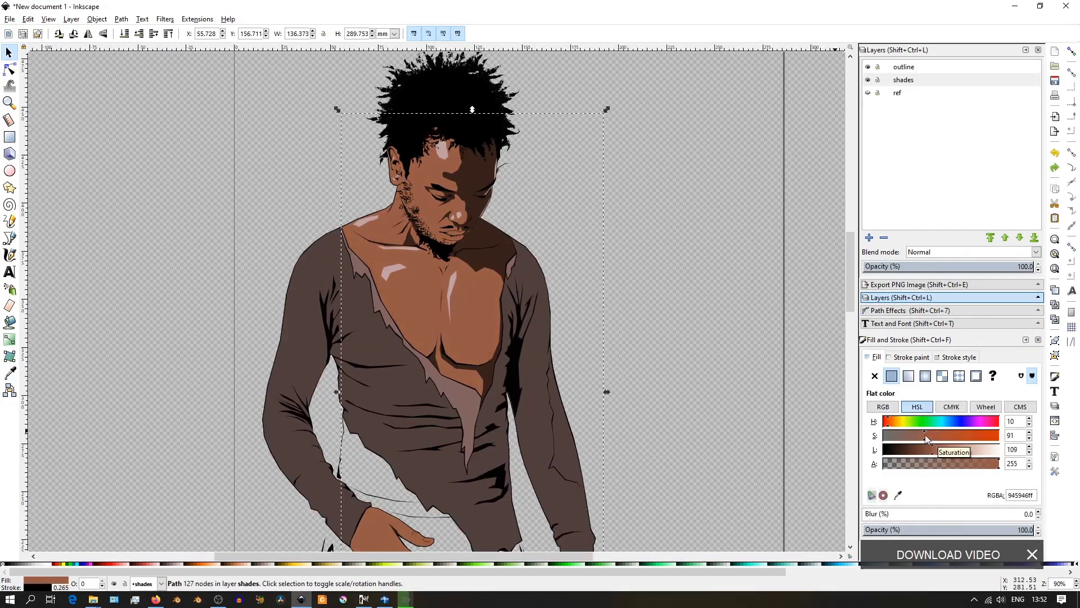
Step: Lighten the skin shadow fill and set the skin highlights to the pale tone d7c9c6
{"action": "key", "text": "Tab"}
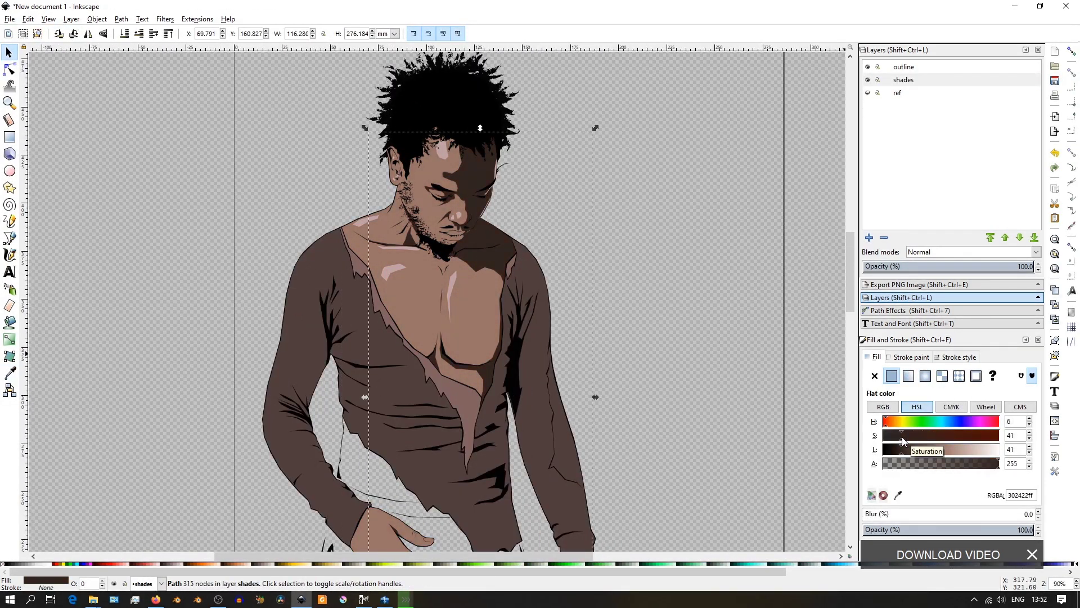
{"action": "left_click_drag", "start_coordinate": [903, 453], "coordinate": [918, 449]}
{"action": "key", "text": "s"}
{"action": "key", "text": "Tab"}
{"action": "key", "text": "s"}
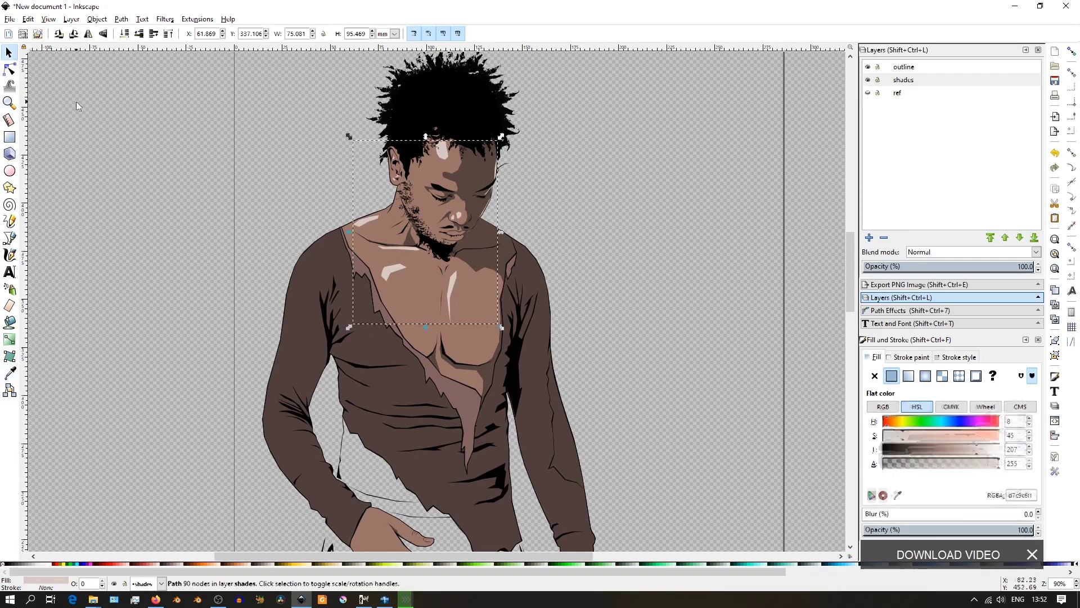
{"action": "key", "text": "Escape"}
Step: Draw the fingernails on the upper two fingers of the hand by the waist, filled with the pale highlight tone
{"action": "key", "text": "5"}
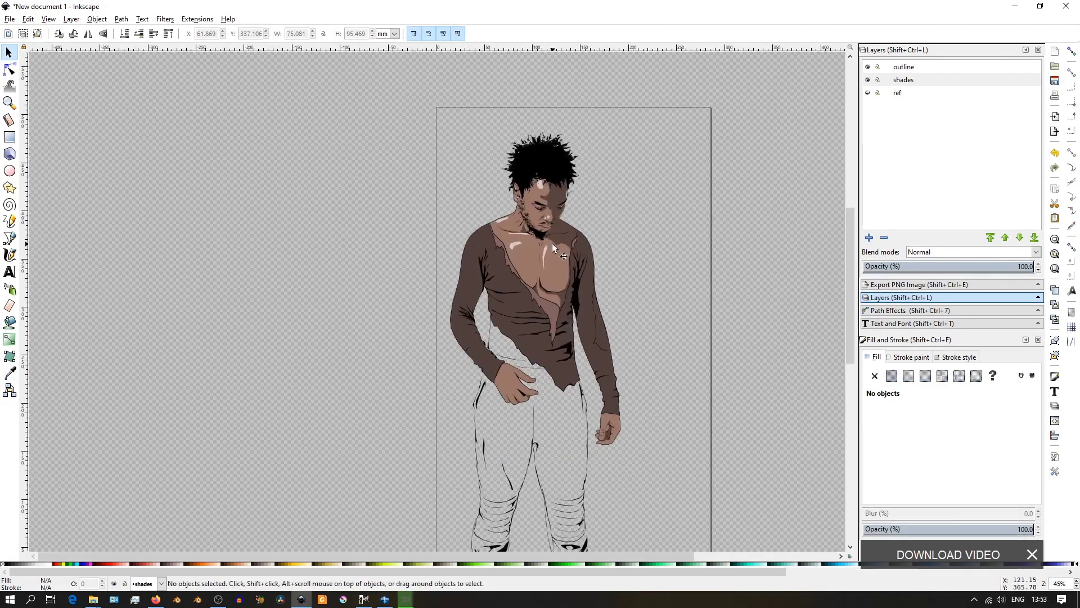
{"action": "scroll", "coordinate": [540, 254], "scroll_direction": "up", "scroll_amount": 7, "text": "ctrl"}
{"action": "key", "text": "b"}
{"action": "left_click", "coordinate": [468, 297]}
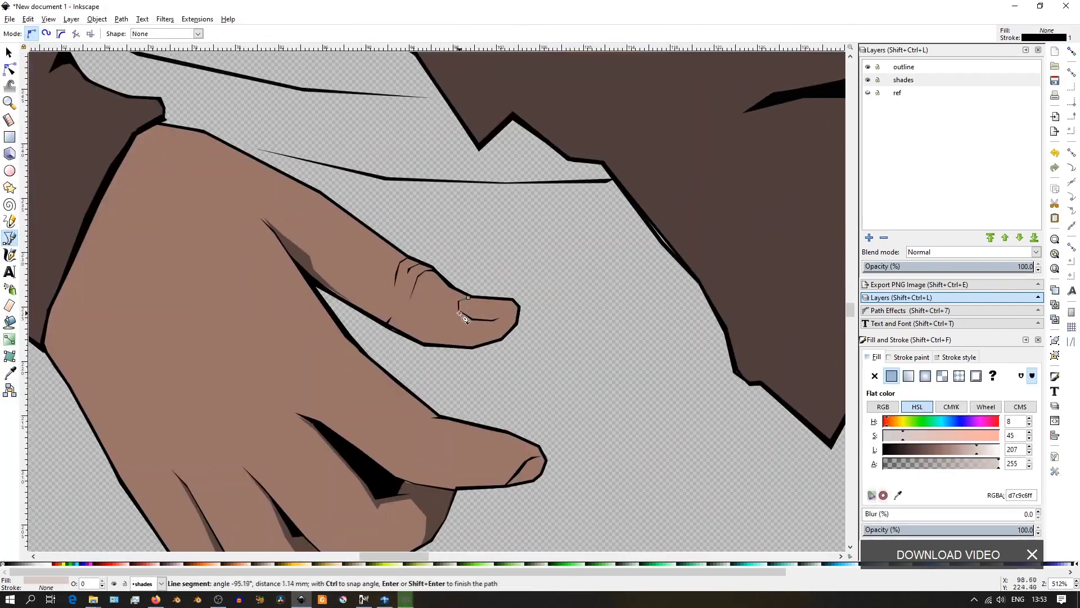
{"action": "double_click", "coordinate": [516, 306]}
{"action": "scroll", "coordinate": [517, 338], "scroll_direction": "down", "scroll_amount": 4}
{"action": "left_click", "coordinate": [501, 388]}
{"action": "left_click", "coordinate": [354, 128]}
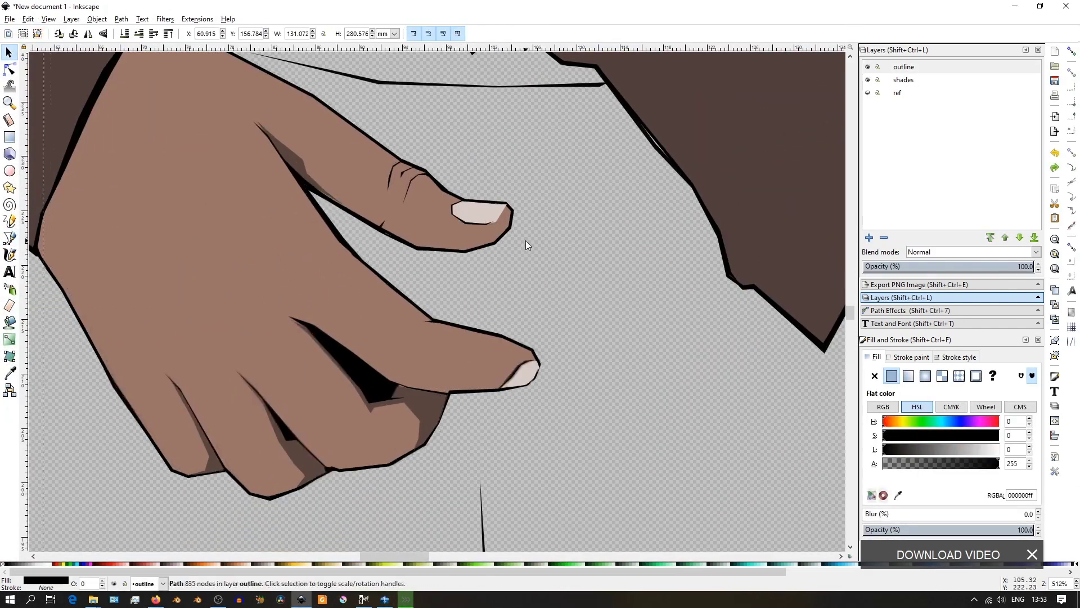
Step: Trace the bare waist below the torn shirt on the shades layer, filled with the skin tone and without a stroke
{"action": "scroll", "coordinate": [525, 240], "scroll_direction": "down", "scroll_amount": 5, "text": "ctrl"}
{"action": "scroll", "coordinate": [450, 366], "scroll_direction": "up", "scroll_amount": 3, "text": "ctrl"}
{"action": "key", "text": "5"}
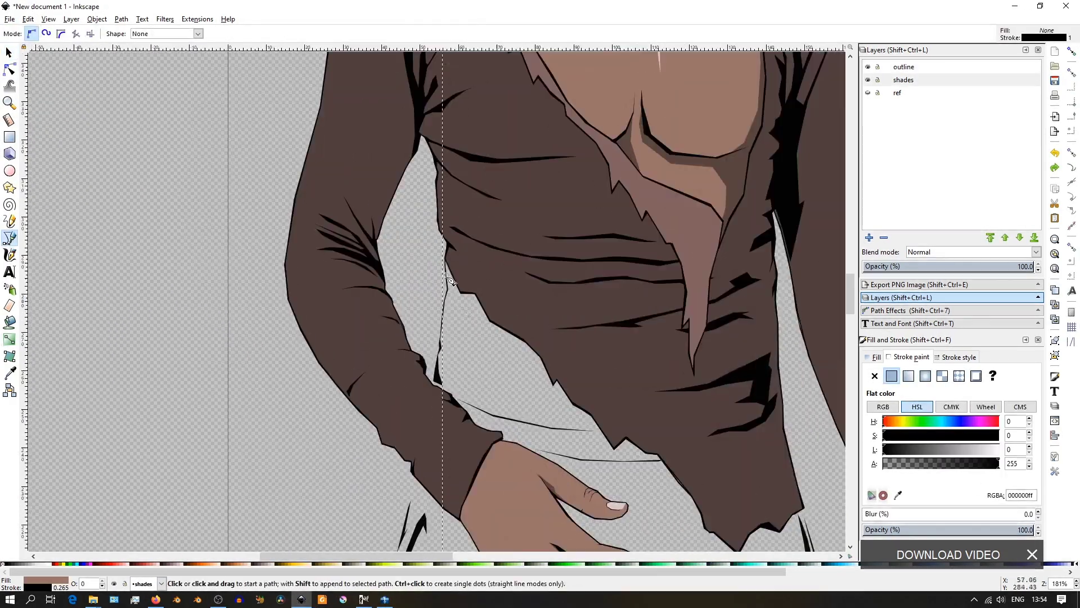
{"action": "left_click", "coordinate": [444, 258]}
{"action": "scroll", "coordinate": [444, 258], "scroll_direction": "up", "scroll_amount": 1, "text": "ctrl"}
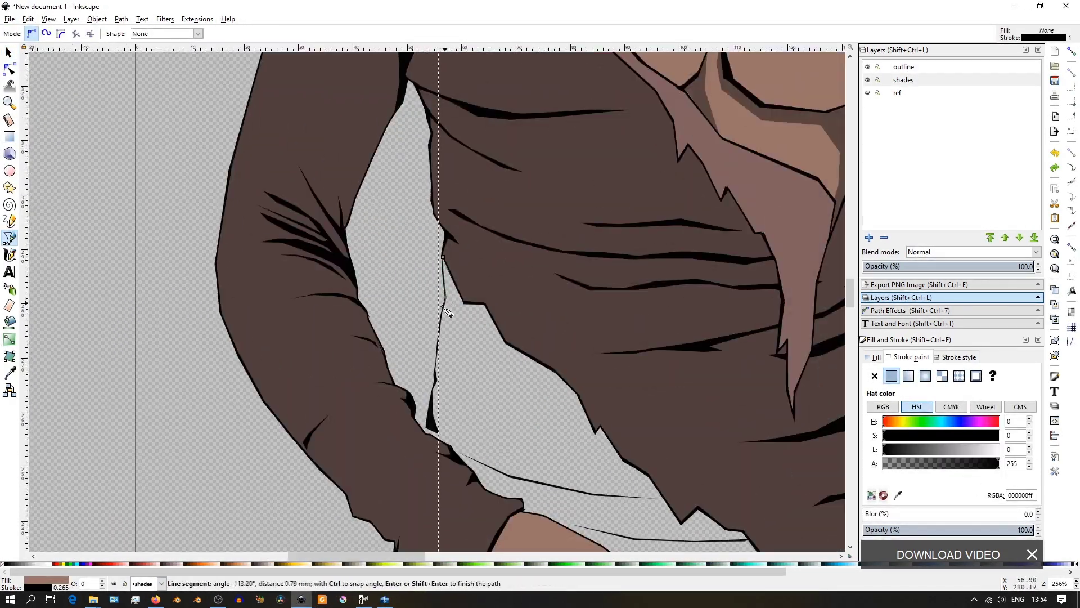
{"action": "scroll", "coordinate": [430, 426], "scroll_direction": "down", "scroll_amount": 1, "text": "ctrl"}
{"action": "key", "text": "Return"}
{"action": "scroll", "coordinate": [506, 290], "scroll_direction": "down", "scroll_amount": 1, "text": "ctrl"}
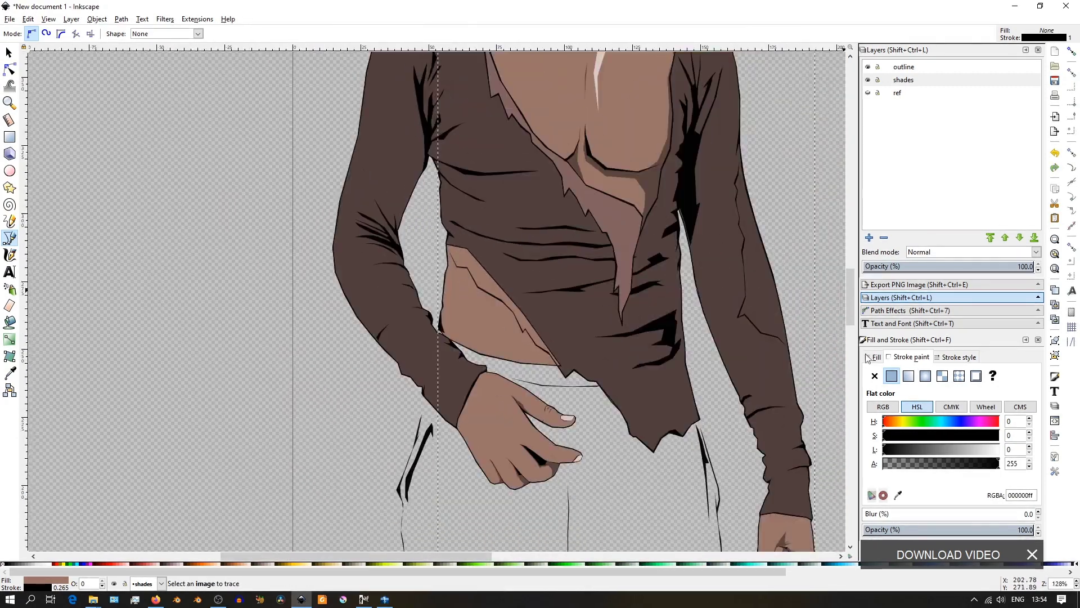
{"action": "scroll", "coordinate": [546, 308], "scroll_direction": "down", "scroll_amount": 1, "text": "ctrl"}
{"action": "scroll", "coordinate": [360, 265], "scroll_direction": "up", "scroll_amount": 1, "text": "ctrl"}
Step: Add a strokeless shadow shape along the torn shirt edge over the bare waist in the skin shadow colour
{"action": "left_click", "coordinate": [339, 227]}
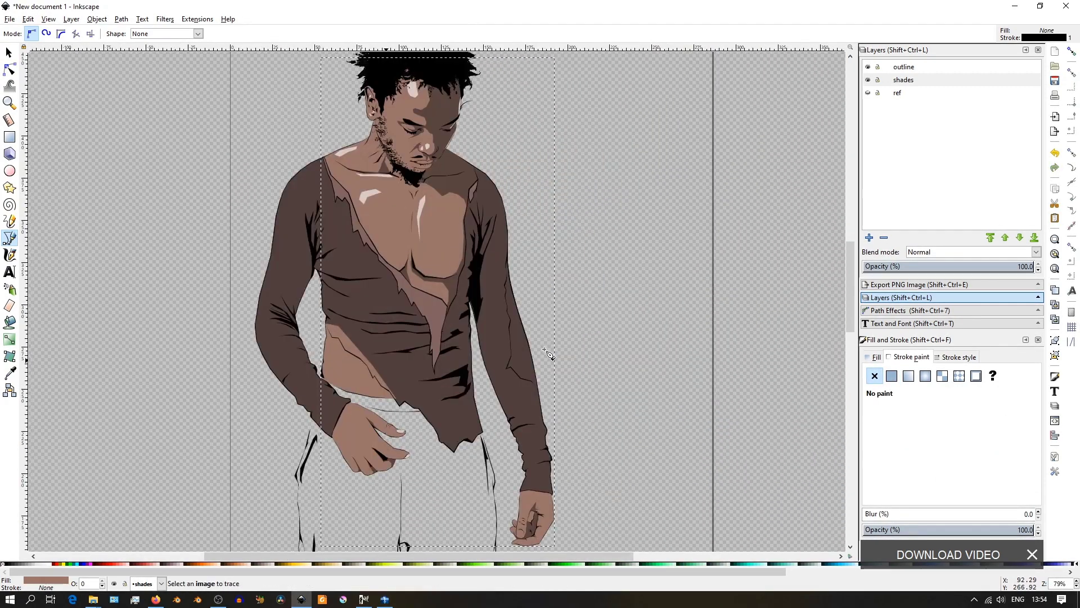
{"action": "scroll", "coordinate": [360, 264], "scroll_direction": "up", "scroll_amount": 2, "text": "ctrl"}
{"action": "key", "text": "Return"}
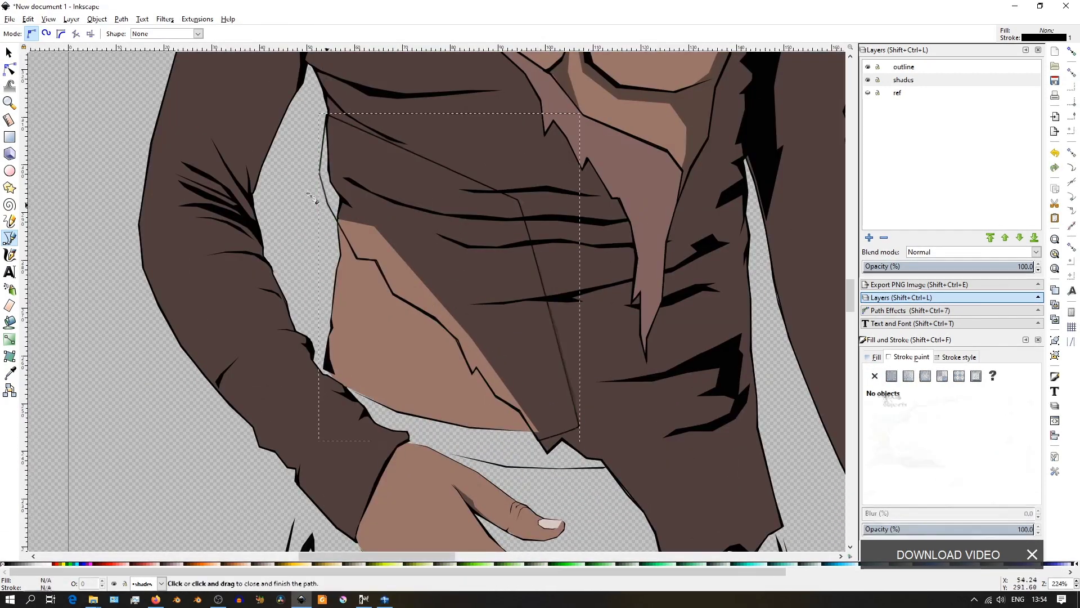
{"action": "left_click", "coordinate": [531, 432]}
{"action": "key", "text": "Return"}
{"action": "scroll", "coordinate": [439, 256], "scroll_direction": "down", "scroll_amount": 3, "text": "ctrl"}
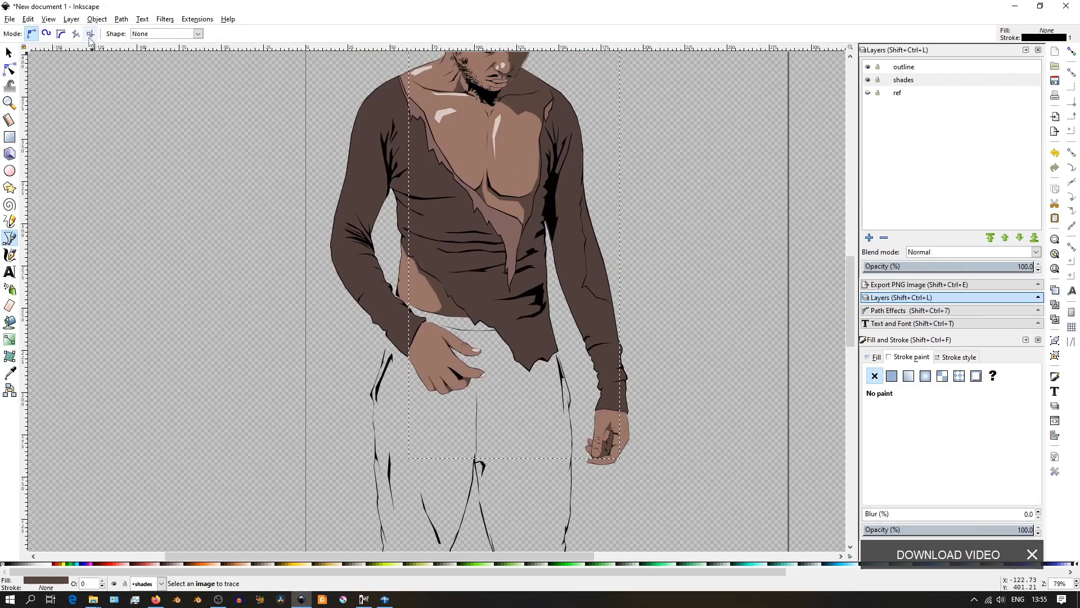
Step: Shift the shirt fill to a more saturated reddish brown and clear the selection
{"action": "key", "text": "s"}
{"action": "left_click_drag", "start_coordinate": [892, 422], "coordinate": [1003, 425]}
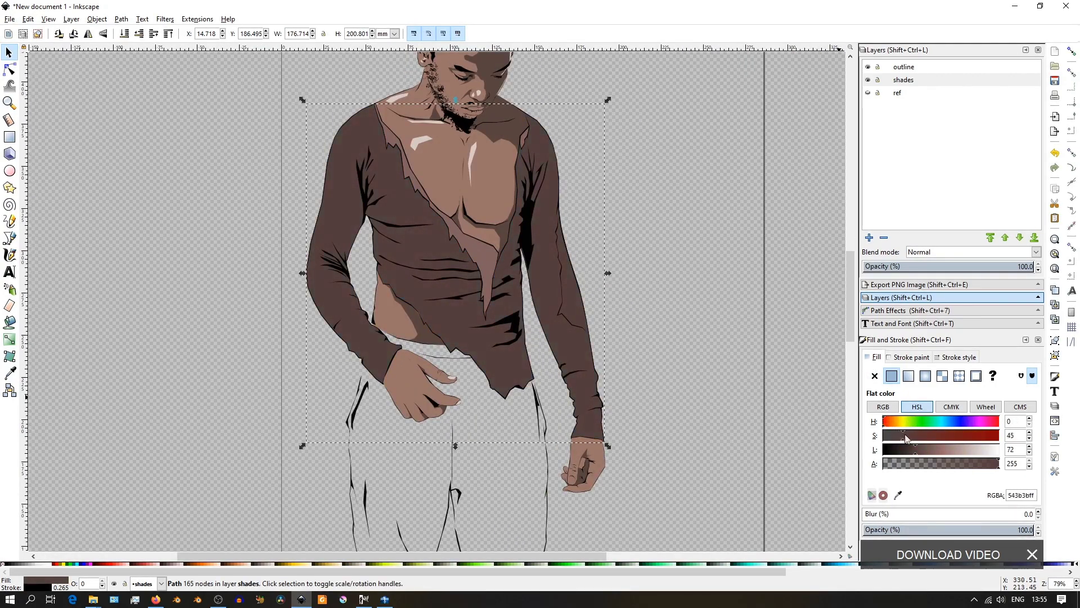
{"action": "left_click", "coordinate": [634, 214]}
Step: Show the ref layer and trace a jagged shadow edge on the trousers from the torn hem down the inner thigh
{"action": "scroll", "coordinate": [589, 207], "scroll_direction": "down", "scroll_amount": 3, "text": "ctrl"}
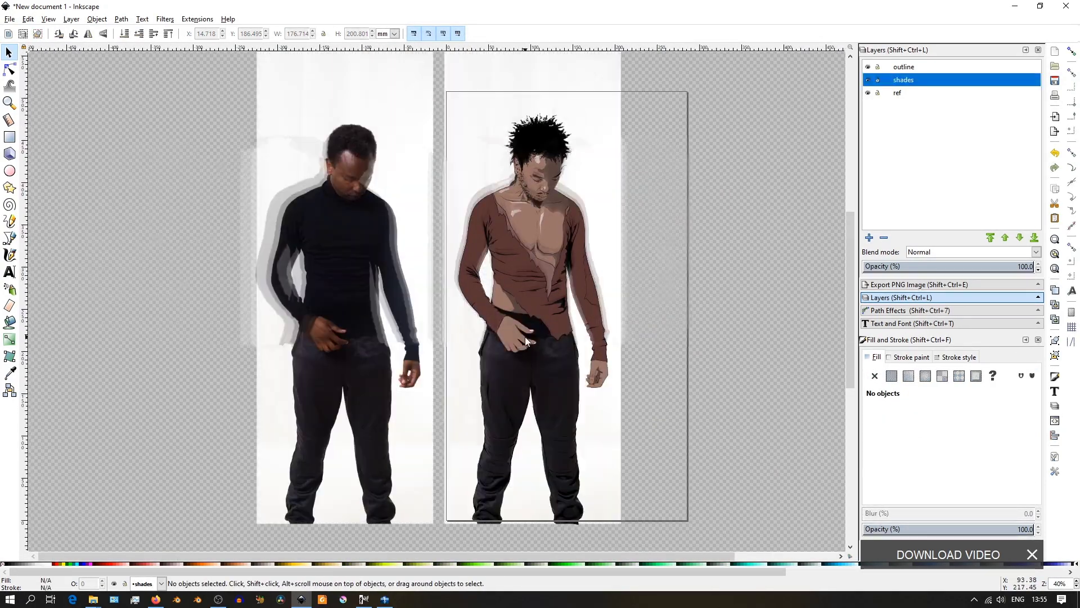
{"action": "scroll", "coordinate": [525, 337], "scroll_direction": "up", "scroll_amount": 3, "text": "ctrl"}
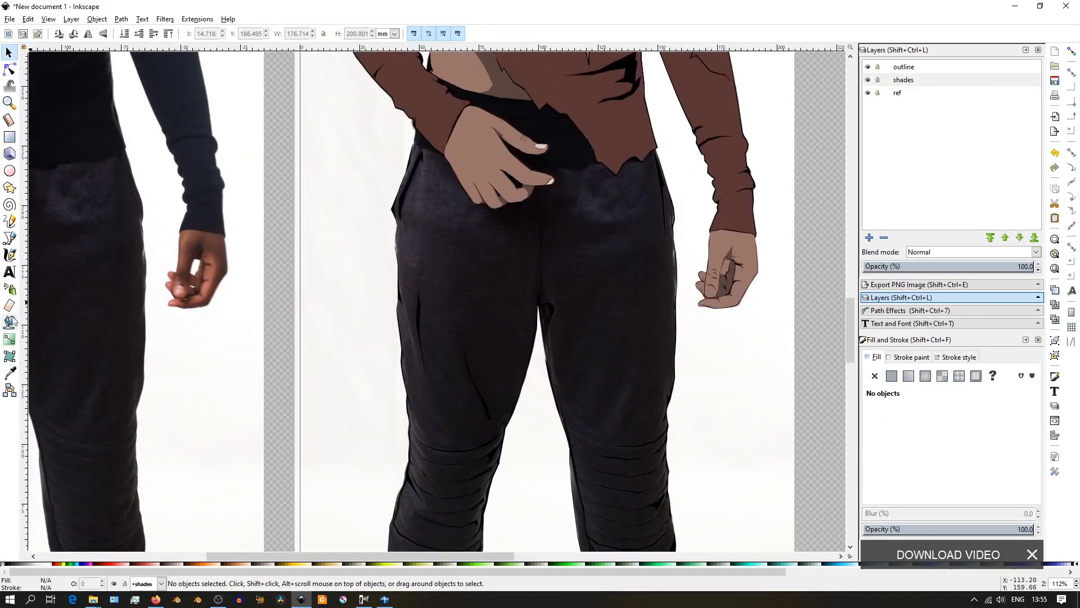
{"action": "key", "text": "b"}
{"action": "scroll", "coordinate": [585, 163], "scroll_direction": "up", "scroll_amount": 2, "text": "ctrl"}
{"action": "left_click", "coordinate": [603, 226]}
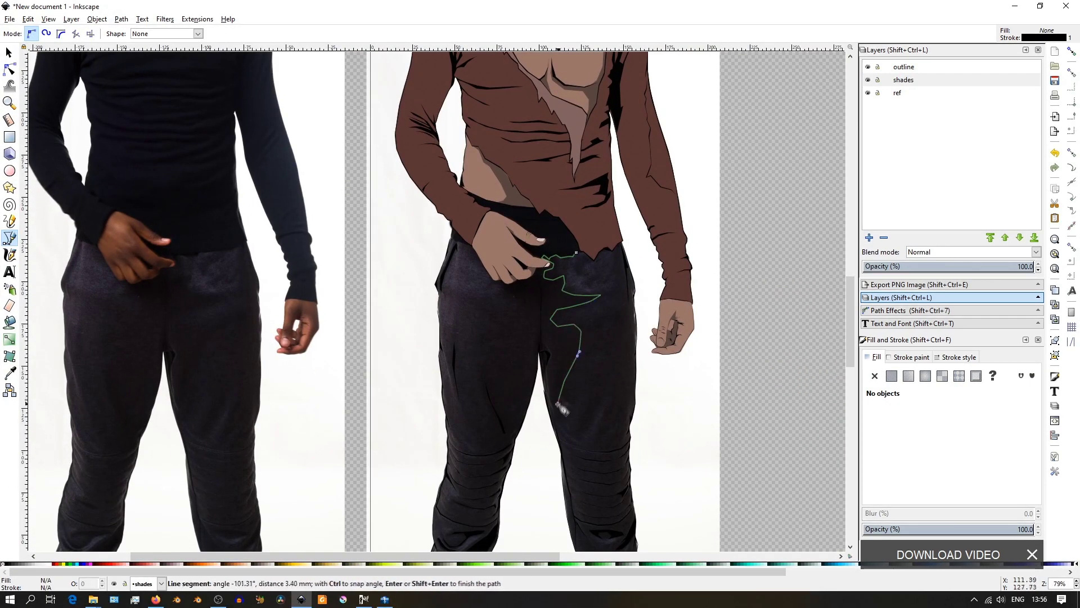
{"action": "left_click", "coordinate": [556, 408]}
{"action": "scroll", "coordinate": [555, 407], "scroll_direction": "up", "scroll_amount": 1, "text": "ctrl"}
{"action": "left_click", "coordinate": [550, 394]}
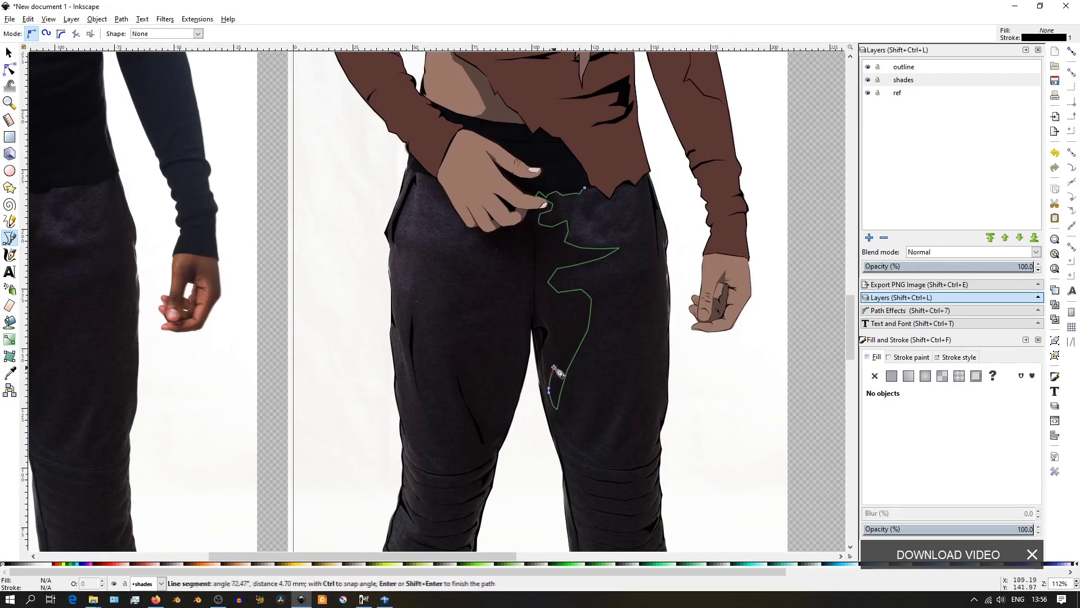
Step: Close the trouser shadow outline beneath the hand and trace a fold shadow above the knee of the same side
{"action": "left_click", "coordinate": [520, 263]}
{"action": "left_click", "coordinate": [482, 247]}
{"action": "left_click", "coordinate": [460, 236]}
{"action": "left_click", "coordinate": [469, 232]}
{"action": "key", "text": "Return"}
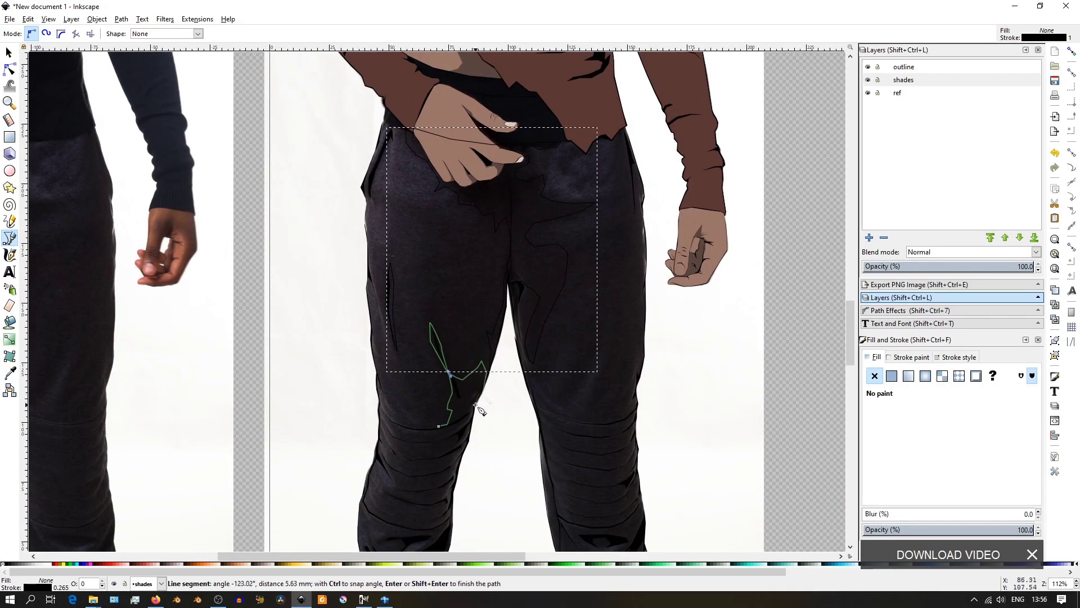
{"action": "key", "text": "Escape"}
{"action": "middle_click_drag", "start_coordinate": [476, 405], "coordinate": [456, 454]}
Step: Trace a shadow edge from the shirt hem down the opposite outer thigh and along the knee folds
{"action": "left_click", "coordinate": [600, 180]}
{"action": "left_click", "coordinate": [587, 250]}
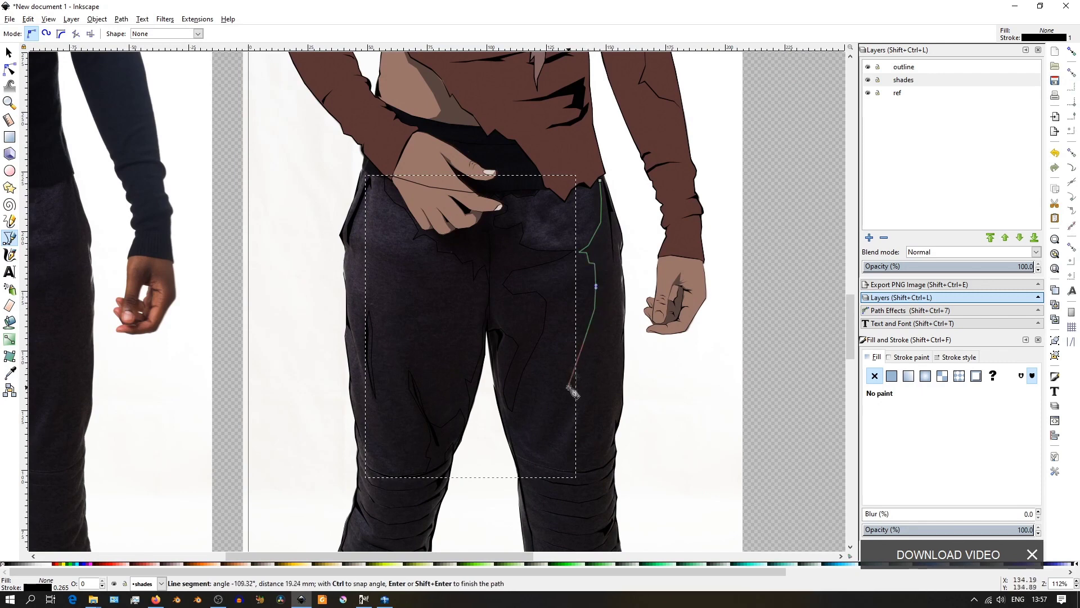
{"action": "middle_click_drag", "start_coordinate": [591, 477], "coordinate": [591, 297]}
{"action": "left_click", "coordinate": [568, 321]}
{"action": "left_click", "coordinate": [598, 324]}
{"action": "left_click", "coordinate": [589, 338]}
{"action": "left_click", "coordinate": [597, 346]}
{"action": "left_click", "coordinate": [585, 354]}
{"action": "left_click", "coordinate": [597, 365]}
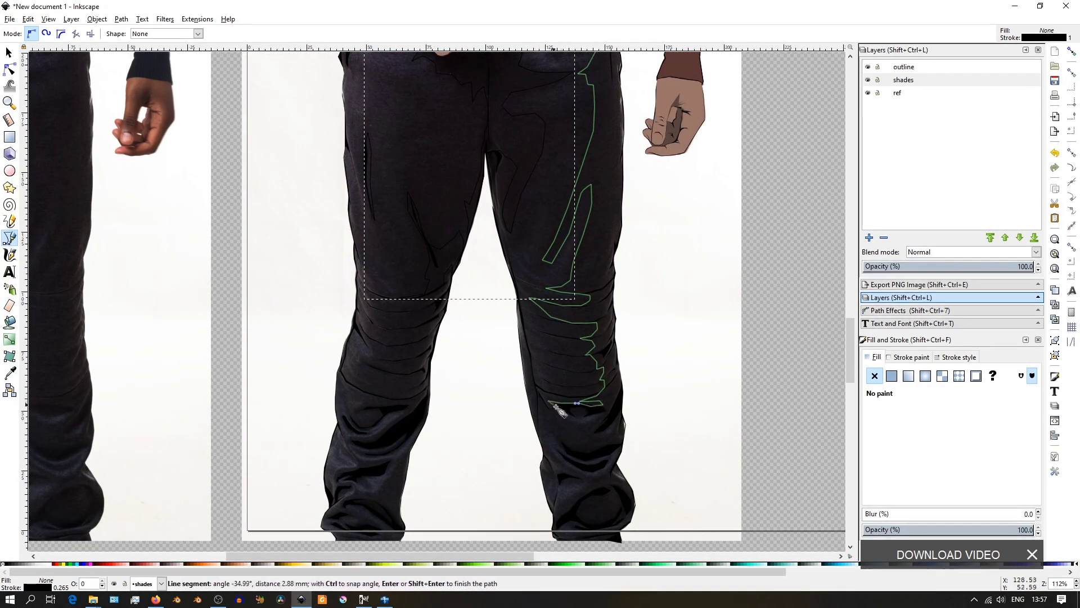
Step: Continue the shadow outline around the calf folds and close it along the leg's outer edge up to the hem
{"action": "scroll", "coordinate": [622, 382], "scroll_direction": "up", "scroll_amount": 1, "text": "ctrl"}
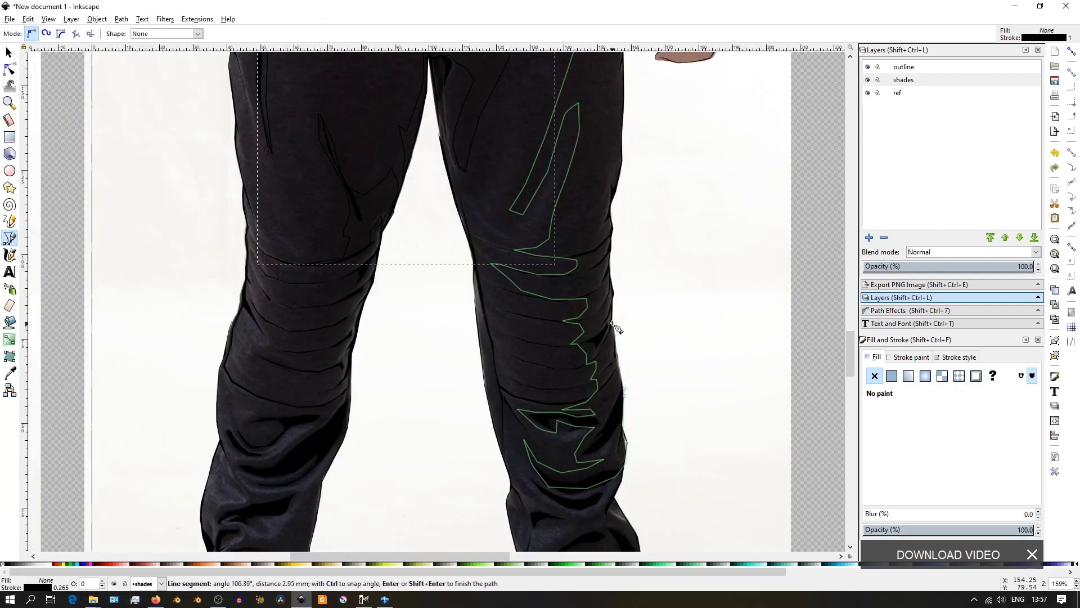
{"action": "scroll", "coordinate": [613, 250], "scroll_direction": "up", "scroll_amount": 8}
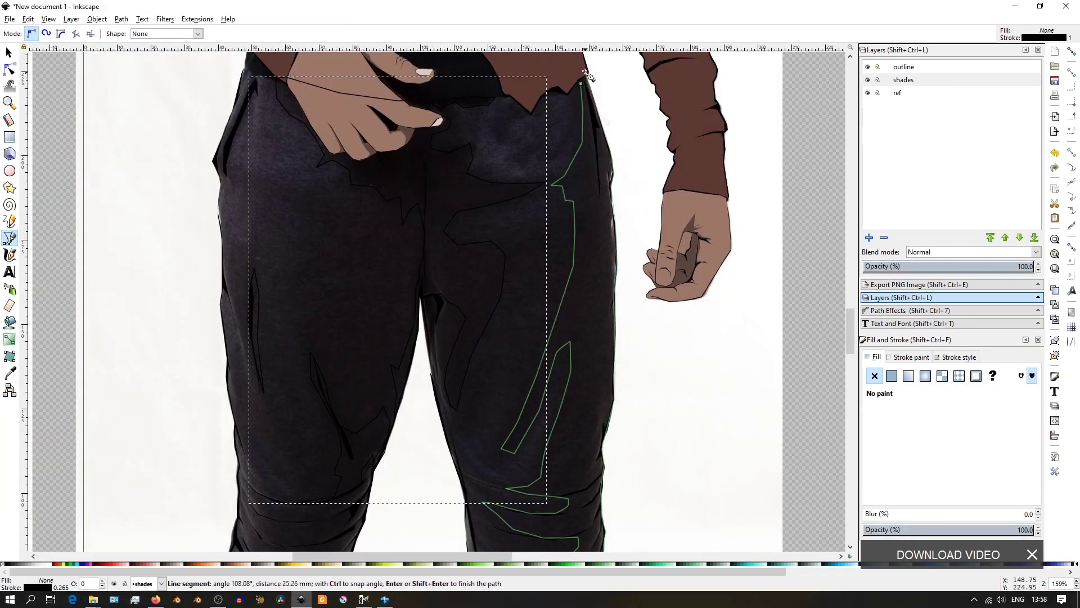
{"action": "key", "text": "Return"}
{"action": "scroll", "coordinate": [585, 73], "scroll_direction": "down", "scroll_amount": 3, "text": "ctrl"}
Step: Trace the trousers' outer contour from the waist by the hand down that leg to the ankle
{"action": "scroll", "coordinate": [522, 183], "scroll_direction": "up", "scroll_amount": 4, "text": "ctrl"}
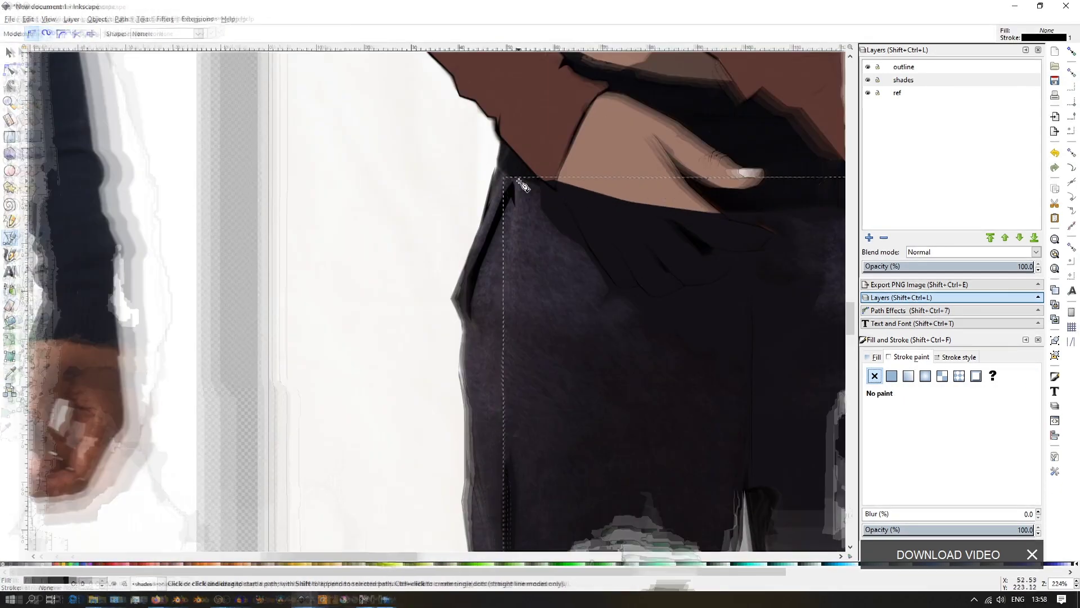
{"action": "left_click", "coordinate": [495, 181]}
{"action": "scroll", "coordinate": [461, 383], "scroll_direction": "down", "scroll_amount": 10}
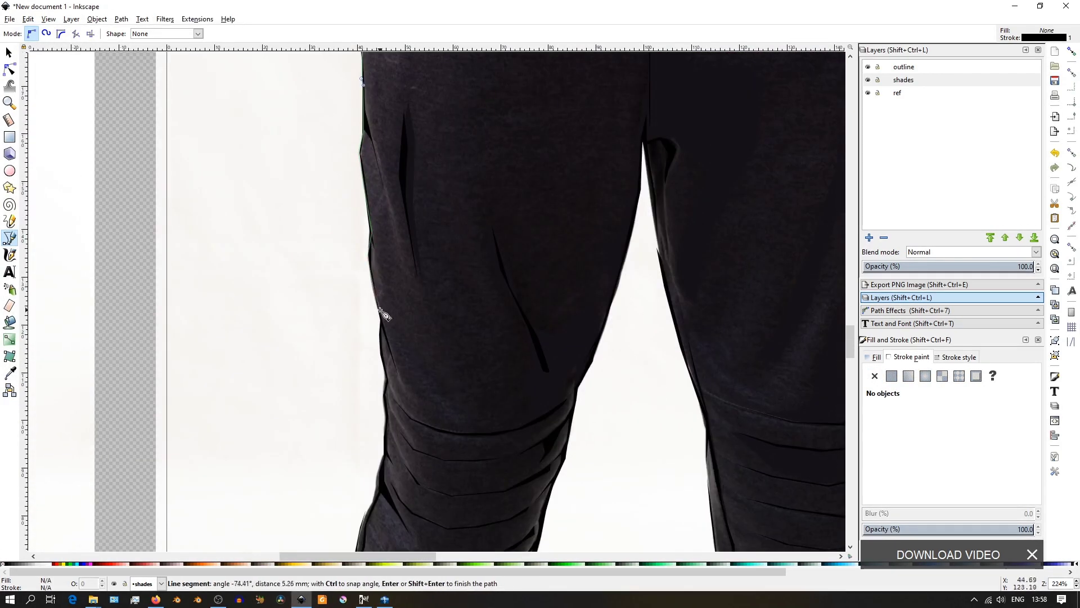
{"action": "left_click_drag", "start_coordinate": [379, 219], "coordinate": [383, 226]}
{"action": "scroll", "coordinate": [369, 349], "scroll_direction": "down", "scroll_amount": 5}
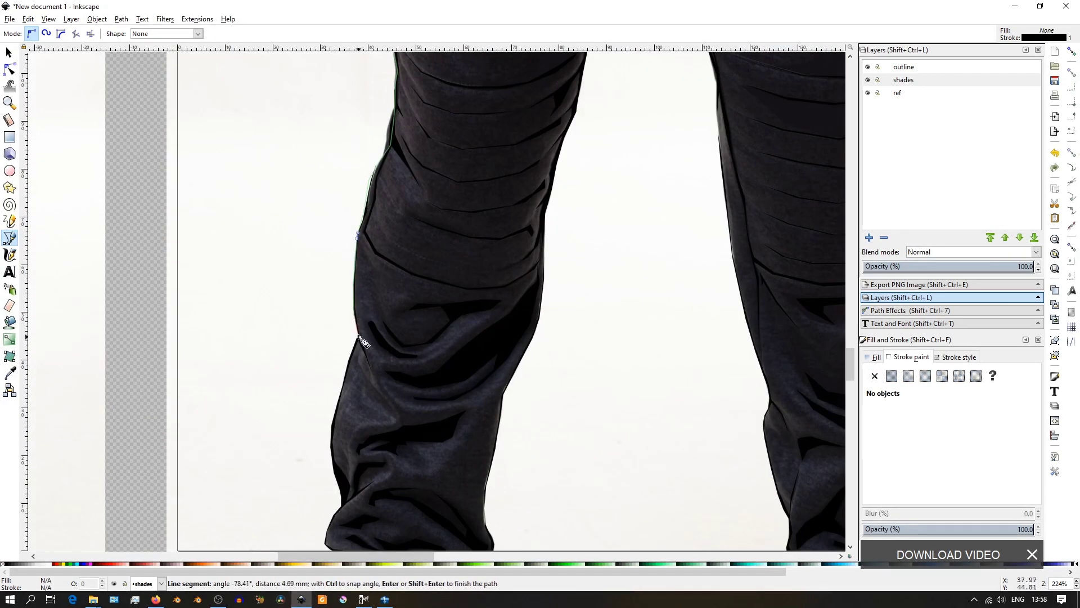
{"action": "scroll", "coordinate": [353, 345], "scroll_direction": "down", "scroll_amount": 5}
{"action": "left_click", "coordinate": [339, 371]}
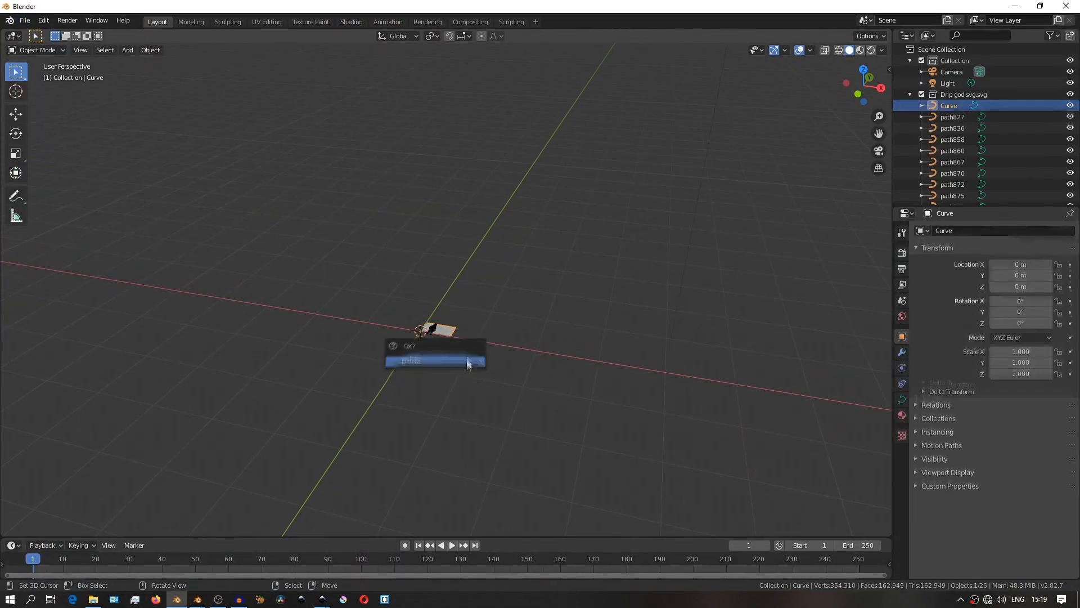
Step: Switch to Blender, delete the Curve object from the imported SVG and scale up all the remaining figure curves
{"action": "left_click", "coordinate": [466, 359]}
{"action": "middle_click_drag", "start_coordinate": [495, 403], "coordinate": [437, 352]}
{"action": "key", "text": "a"}
{"action": "key", "text": "s"}
{"action": "left_click", "coordinate": [741, 493]}
{"action": "key", "text": "alt+a"}
Step: Examine the imported figure from the front and through the camera
{"action": "mouse_move", "coordinate": [562, 462]}
{"action": "middle_mouse_down"}
{"action": "mouse_move", "coordinate": [628, 423]}
{"action": "mouse_move", "coordinate": [620, 443]}
{"action": "mouse_move", "coordinate": [640, 449]}
{"action": "mouse_move", "coordinate": [625, 434]}
{"action": "mouse_move", "coordinate": [648, 432]}
{"action": "mouse_move", "coordinate": [577, 454]}
{"action": "middle_mouse_up"}
{"action": "scroll", "coordinate": [631, 434], "scroll_direction": "up", "scroll_amount": 2}
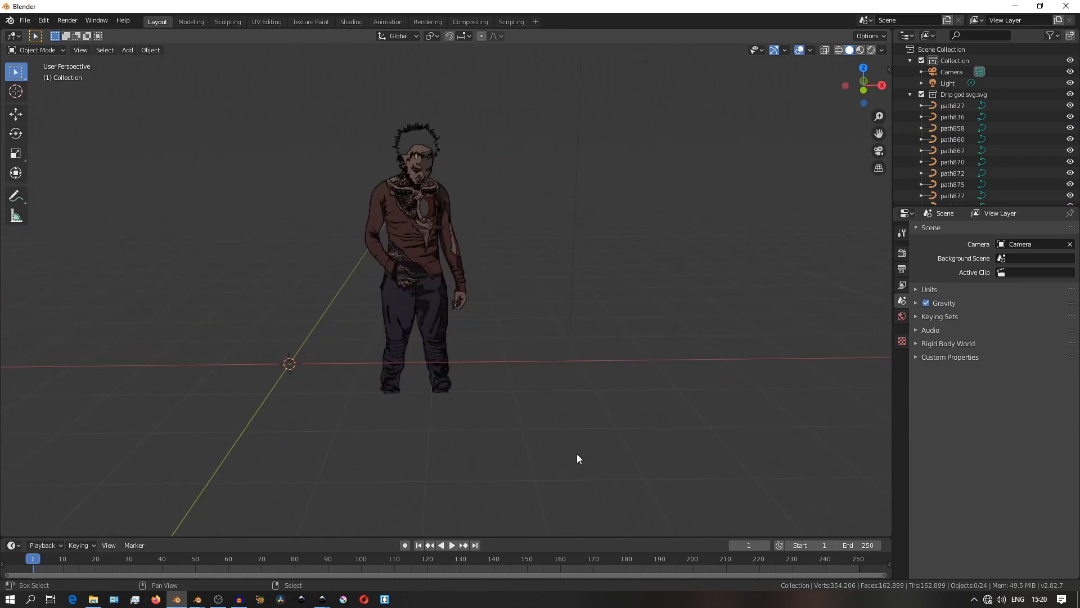
{"action": "key", "text": "KP_1"}
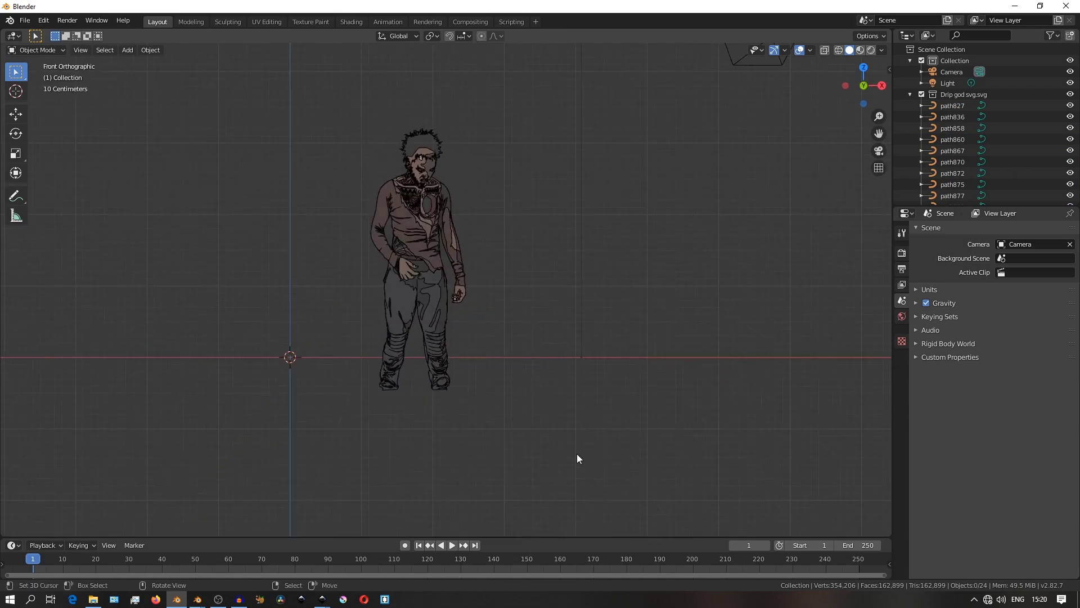
{"action": "key", "text": "KP_0"}
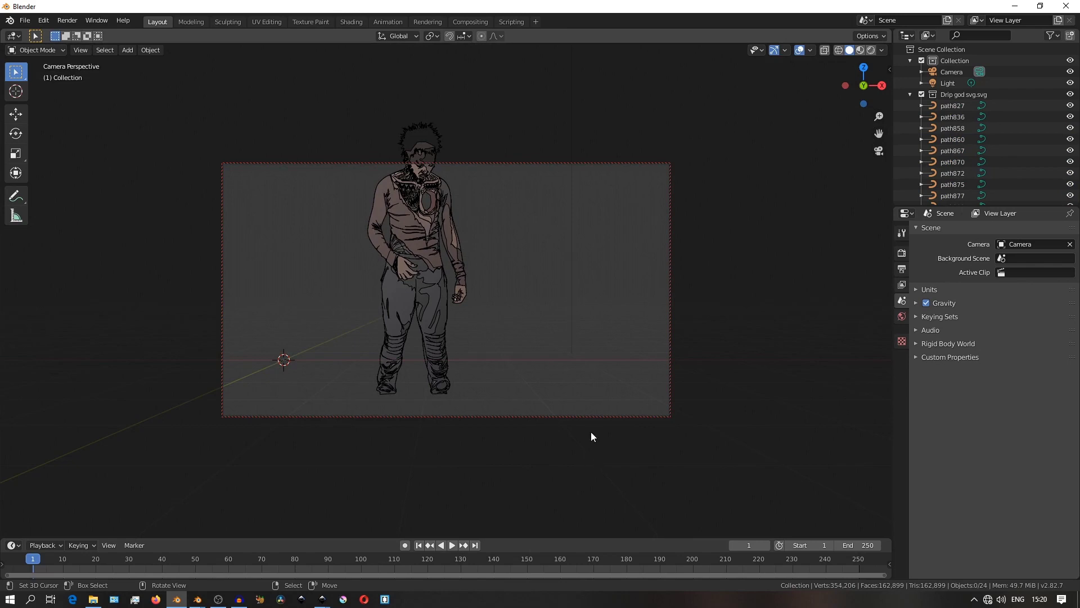
Step: Select the whole figure in front view and move it horizontally until it stands centred on the world origin
{"action": "key", "text": "KP_1"}
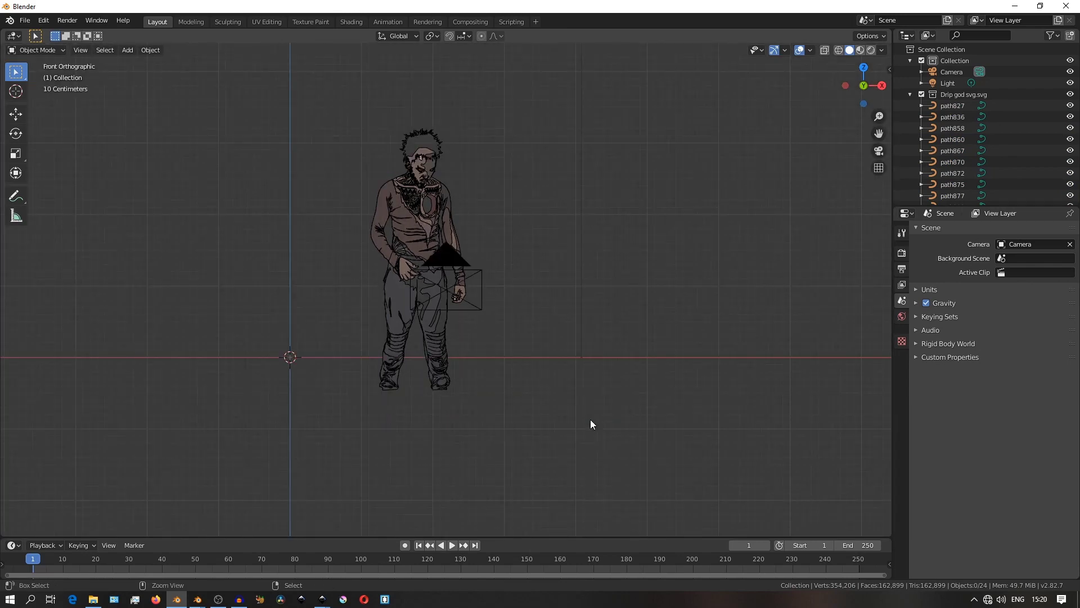
{"action": "middle_click_drag", "start_coordinate": [581, 405], "coordinate": [700, 405], "text": "shift"}
{"action": "key", "text": "b"}
{"action": "left_click_drag", "start_coordinate": [482, 91], "coordinate": [744, 491]}
{"action": "key", "text": "shift+space"}
{"action": "key", "text": "g"}
{"action": "left_click_drag", "start_coordinate": [490, 337], "coordinate": [352, 340]}
{"action": "middle_click_drag", "start_coordinate": [620, 336], "coordinate": [665, 336], "text": "shift"}
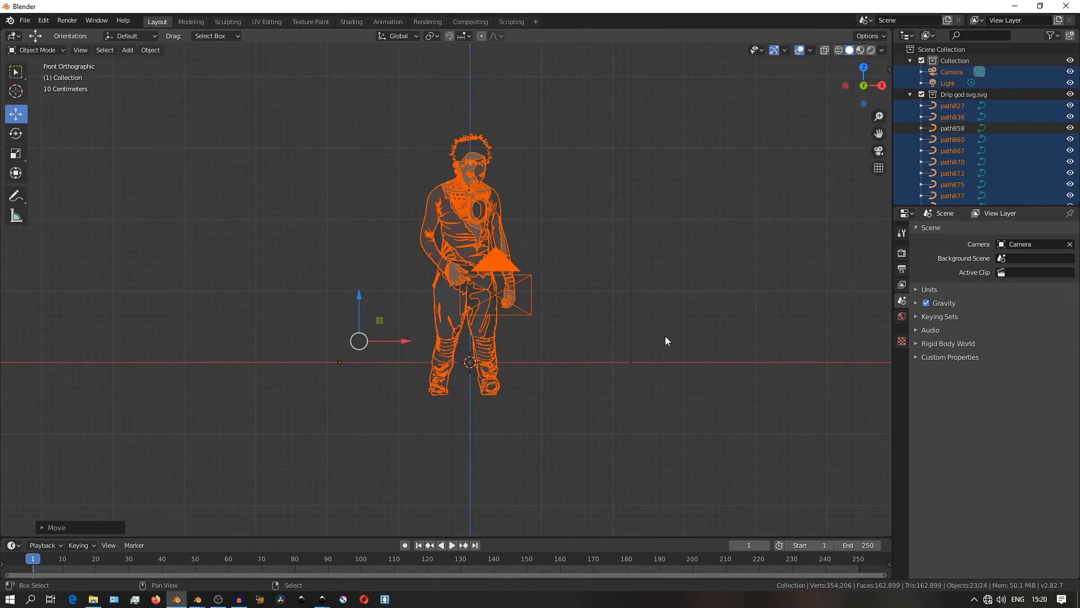
Step: Select the figure's curves through the camera and lower them about 0.66 m along Z so the head fits inside the frame
{"action": "left_click", "coordinate": [529, 305]}
{"action": "key", "text": "KP_0"}
{"action": "key", "text": "b"}
{"action": "key", "text": "alt+a"}
{"action": "left_click_drag", "start_coordinate": [353, 167], "coordinate": [528, 392]}
{"action": "key", "text": "b"}
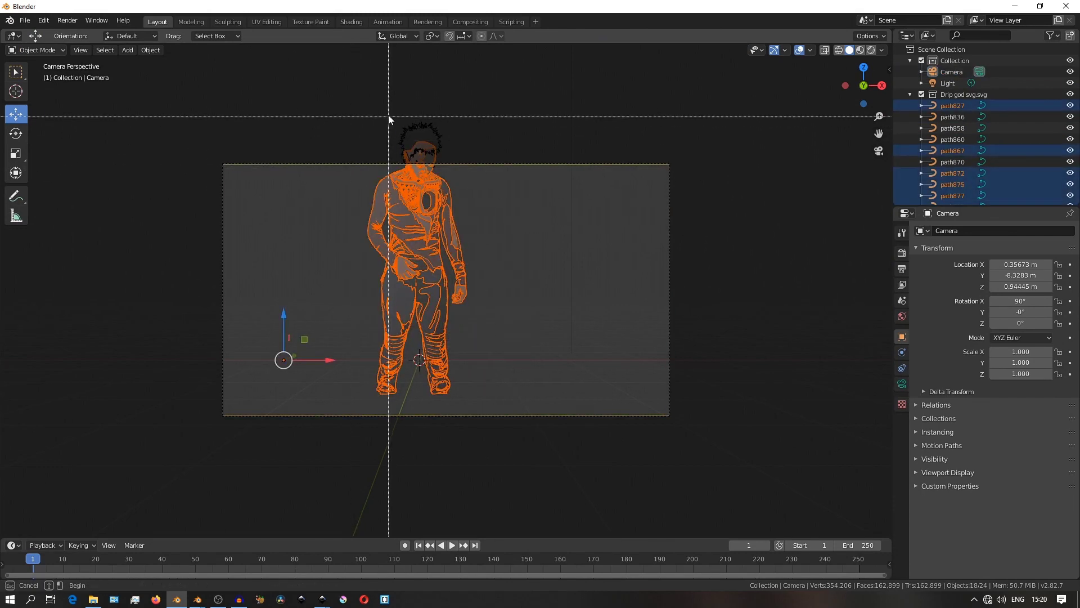
{"action": "left_click_drag", "start_coordinate": [388, 117], "coordinate": [385, 240]}
{"action": "key", "text": "g"}
{"action": "key", "text": "z"}
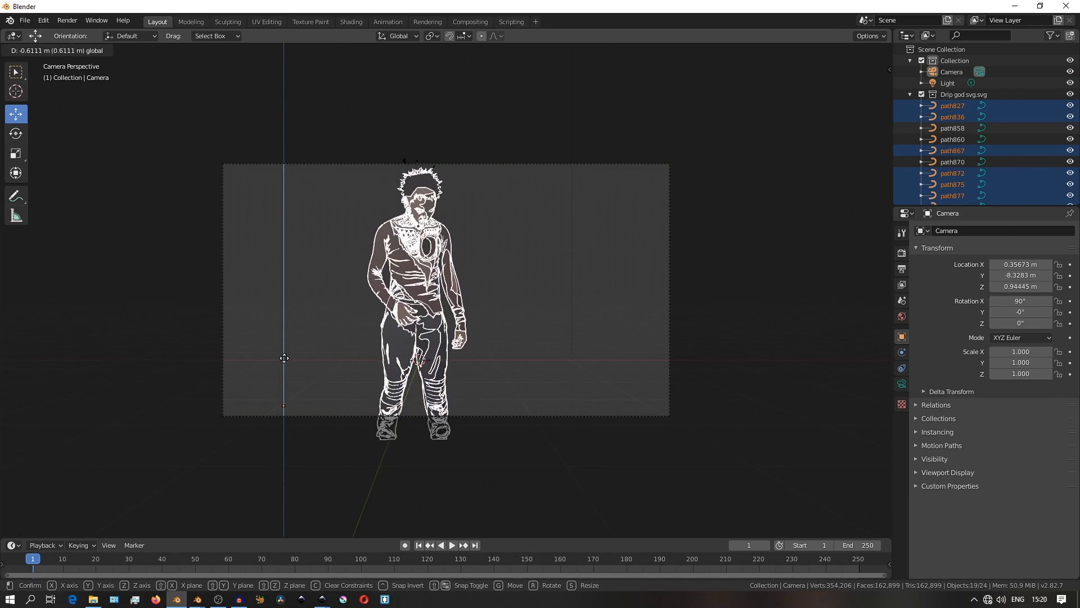
{"action": "left_click", "coordinate": [539, 344]}
{"action": "key", "text": "alt+a"}
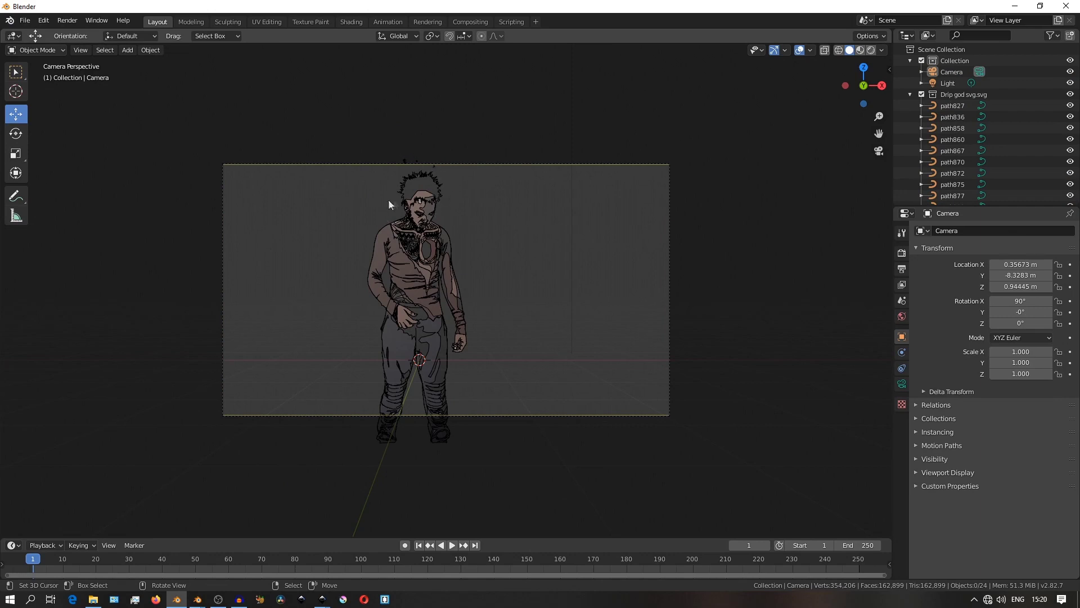
Step: Select the hair outline curve path836 on the figure's head and open its points for editing
{"action": "key", "text": "KP_1"}
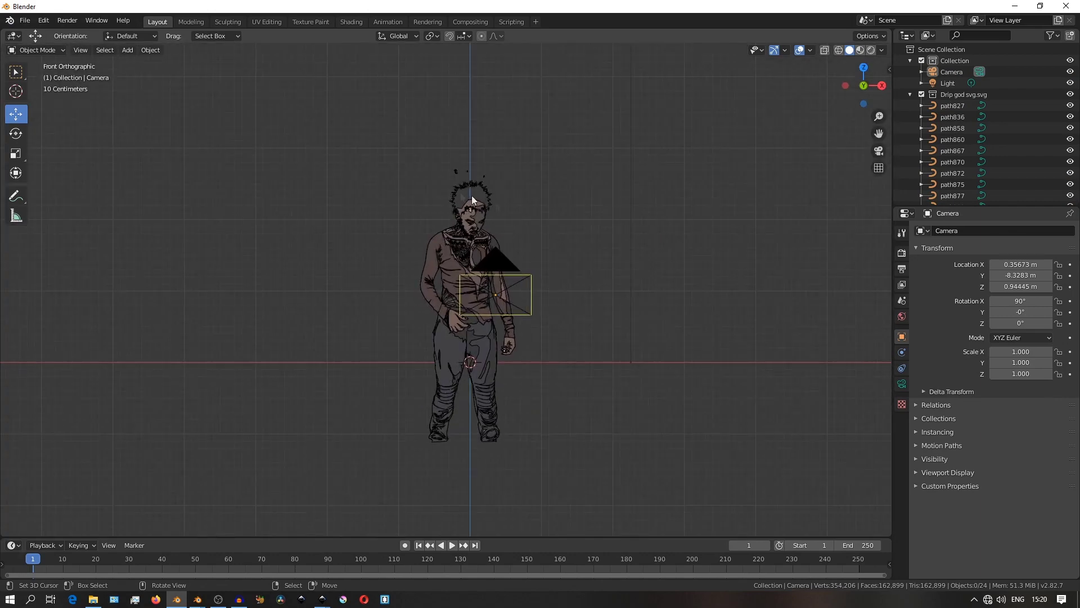
{"action": "middle_click_drag", "start_coordinate": [608, 343], "coordinate": [559, 357]}
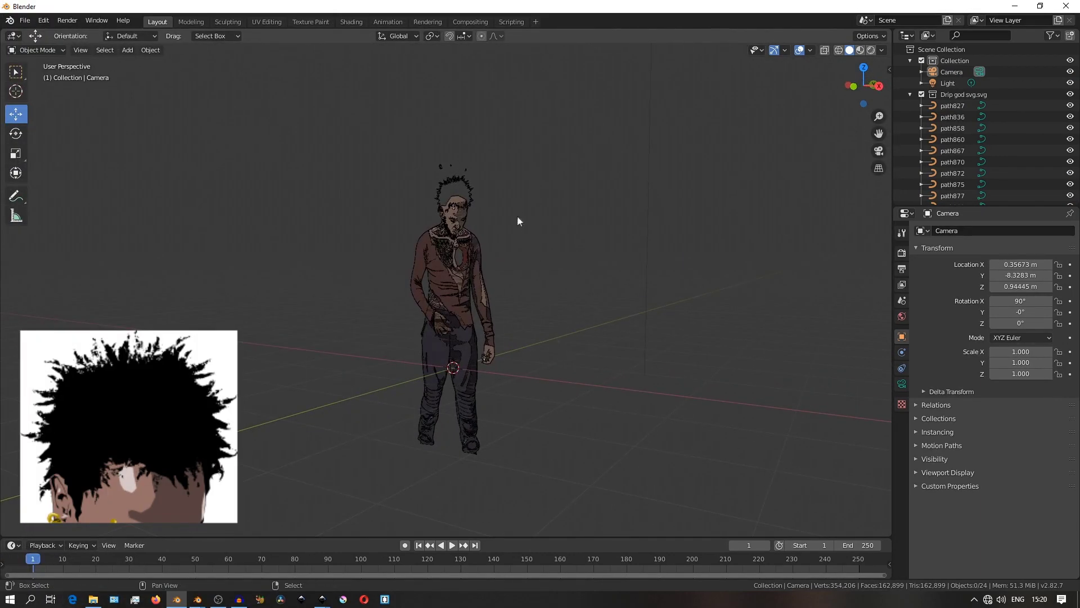
{"action": "middle_click_drag", "start_coordinate": [517, 219], "coordinate": [525, 252]}
{"action": "scroll", "coordinate": [525, 252], "scroll_direction": "up", "scroll_amount": 6}
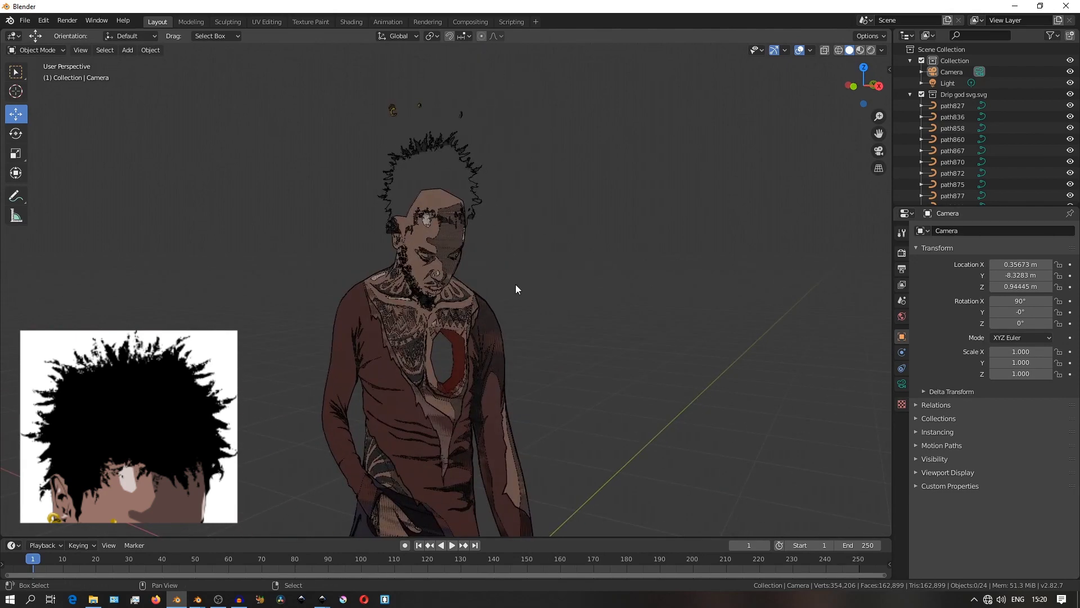
{"action": "middle_click_drag", "start_coordinate": [638, 339], "coordinate": [629, 354]}
{"action": "middle_click_drag", "start_coordinate": [526, 278], "coordinate": [575, 250]}
{"action": "left_click", "coordinate": [443, 246]}
{"action": "scroll", "coordinate": [595, 332], "scroll_direction": "up", "scroll_amount": 5}
{"action": "scroll", "coordinate": [647, 314], "scroll_direction": "down", "scroll_amount": 3}
{"action": "key", "text": "Tab"}
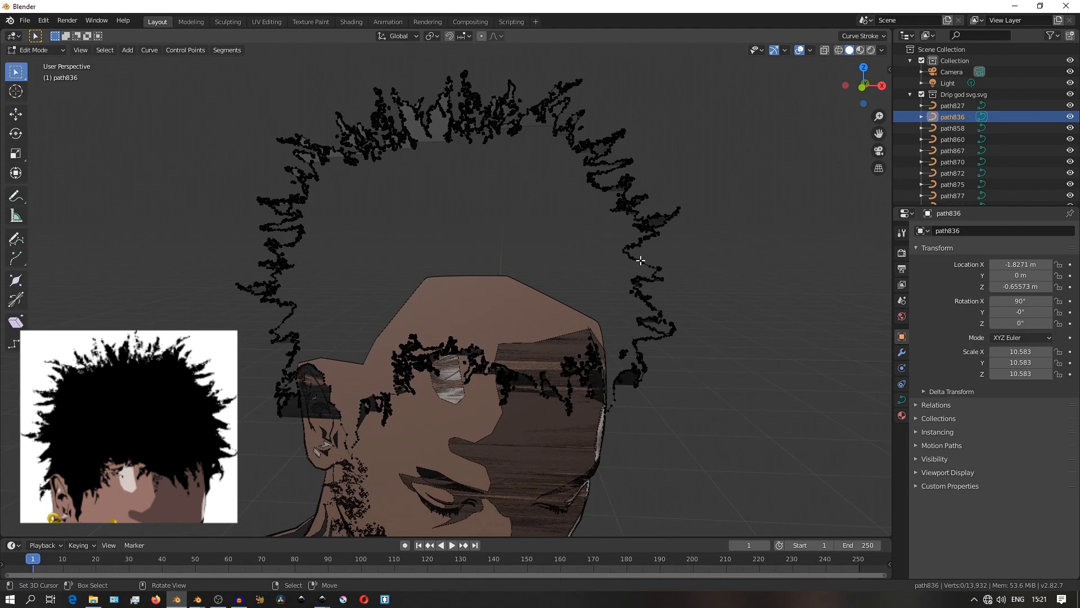
Step: Delete the vertices of all the small loose splines in the hair curve, keeping only the main hair outline
{"action": "key", "text": "l"}
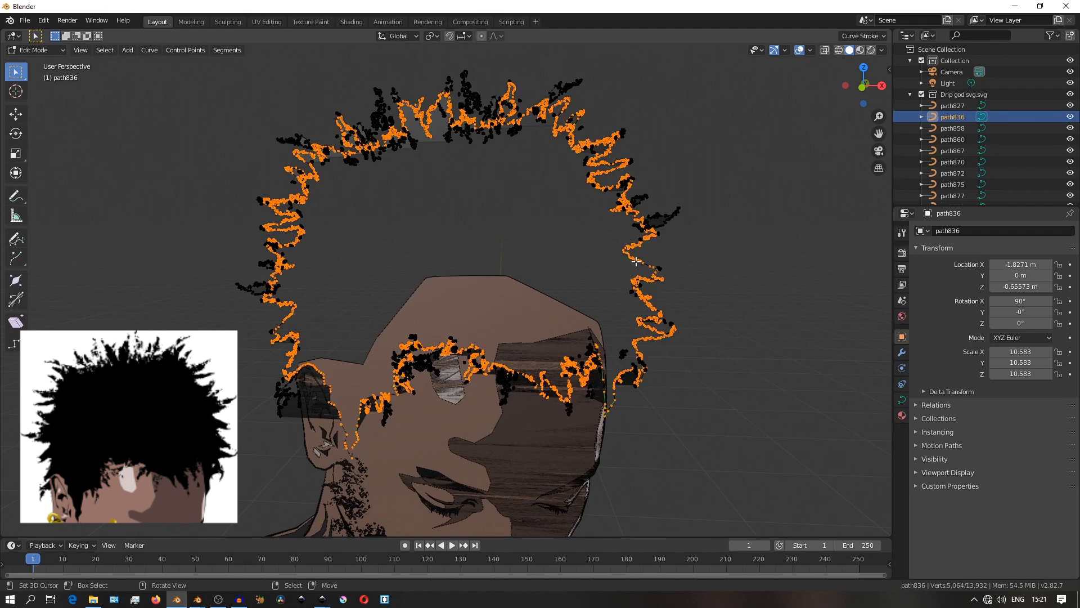
{"action": "left_click", "coordinate": [651, 200]}
{"action": "key", "text": "l"}
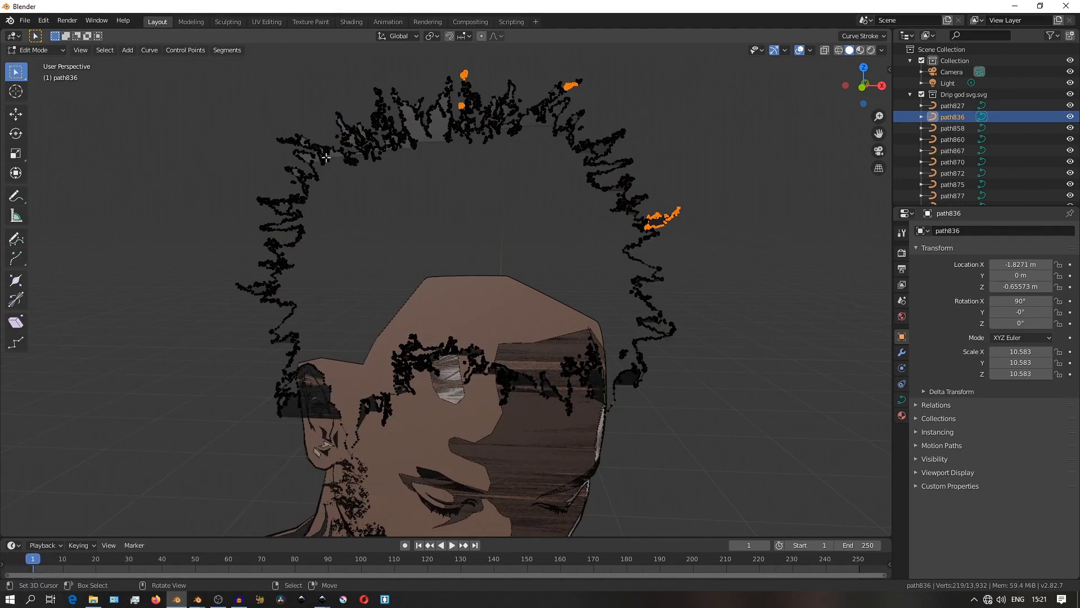
{"action": "key", "text": "l"}
{"action": "left_click", "coordinate": [670, 248]}
{"action": "key", "text": "l"}
{"action": "key", "text": "x"}
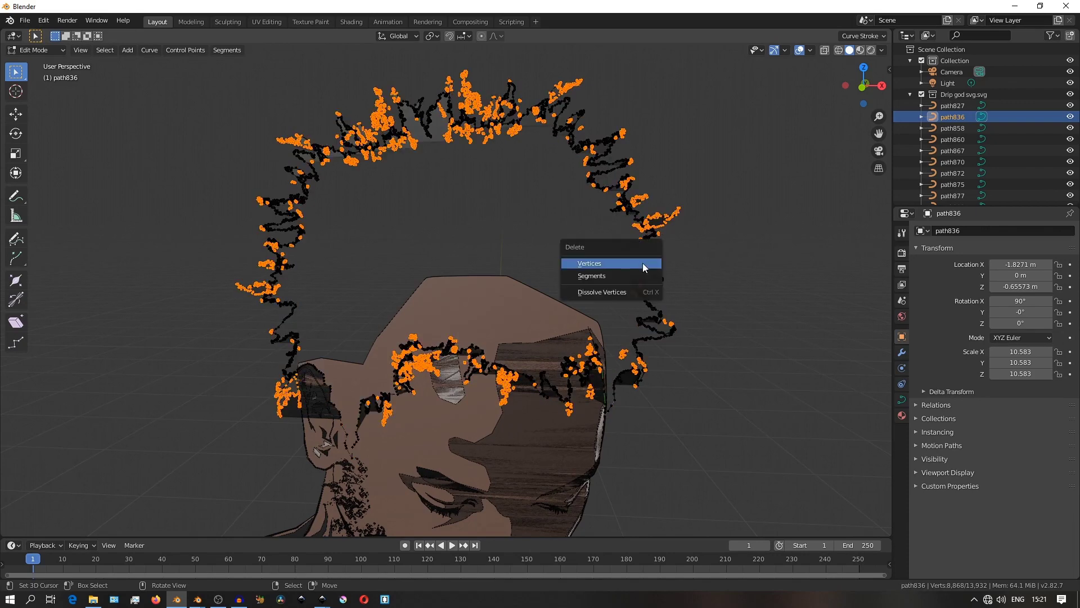
{"action": "left_click", "coordinate": [644, 263]}
{"action": "key", "text": "Tab"}
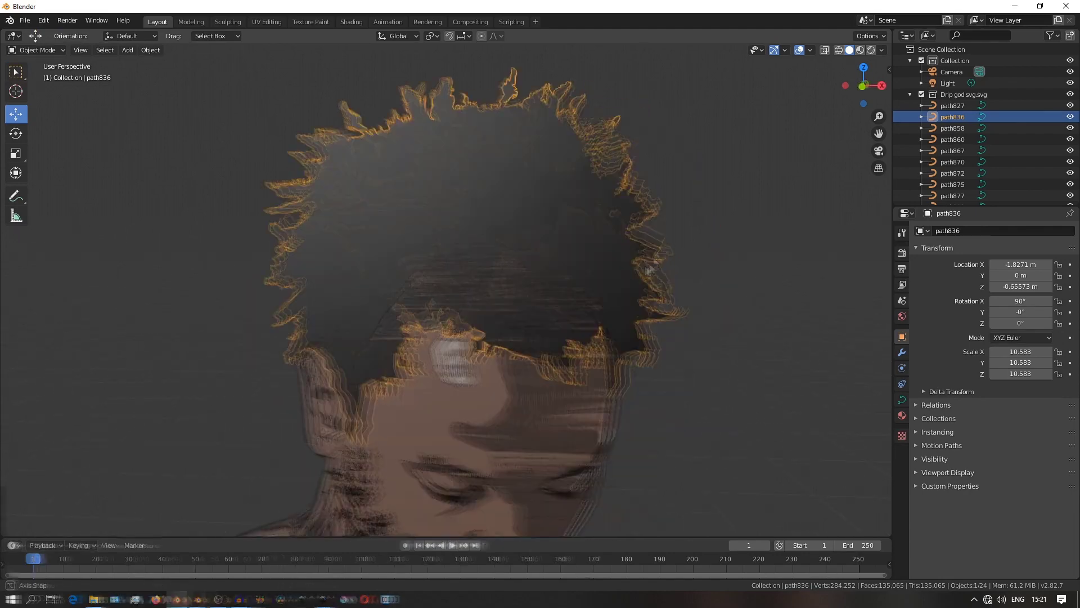
Step: Examine the whole figure and its filled hair through the camera
{"action": "key", "text": "KP_0"}
{"action": "left_click", "coordinate": [572, 252]}
{"action": "key", "text": "x"}
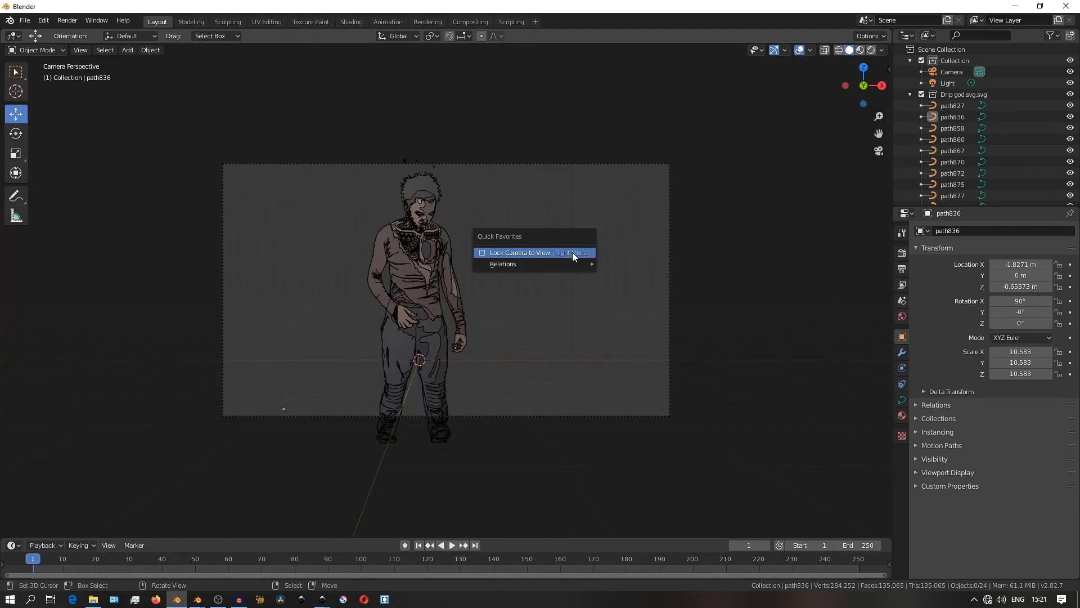
{"action": "key", "text": "Home"}
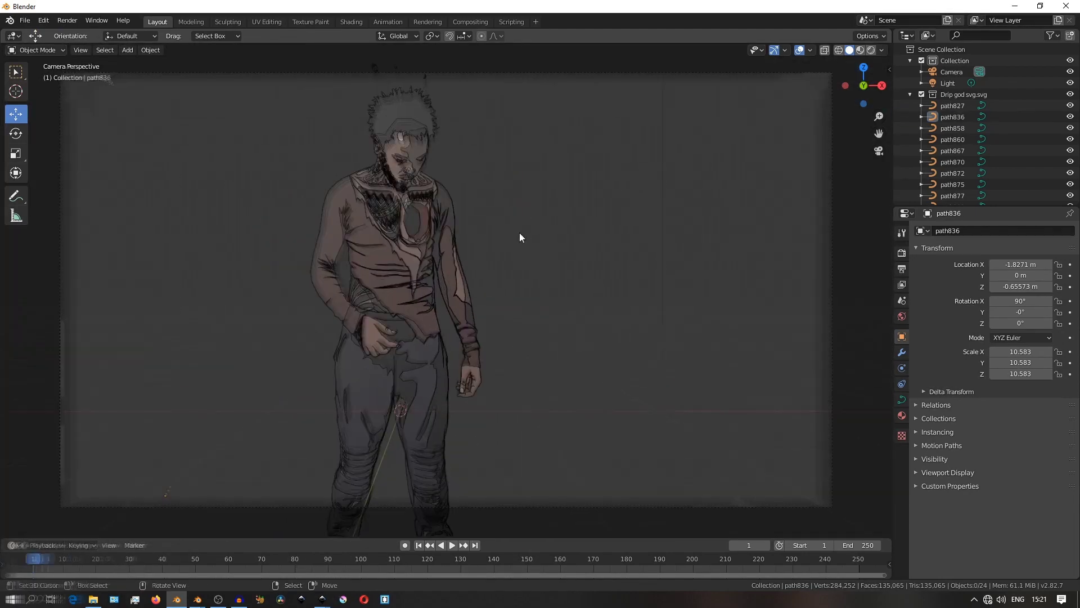
{"action": "scroll", "coordinate": [627, 258], "scroll_direction": "up", "scroll_amount": 3}
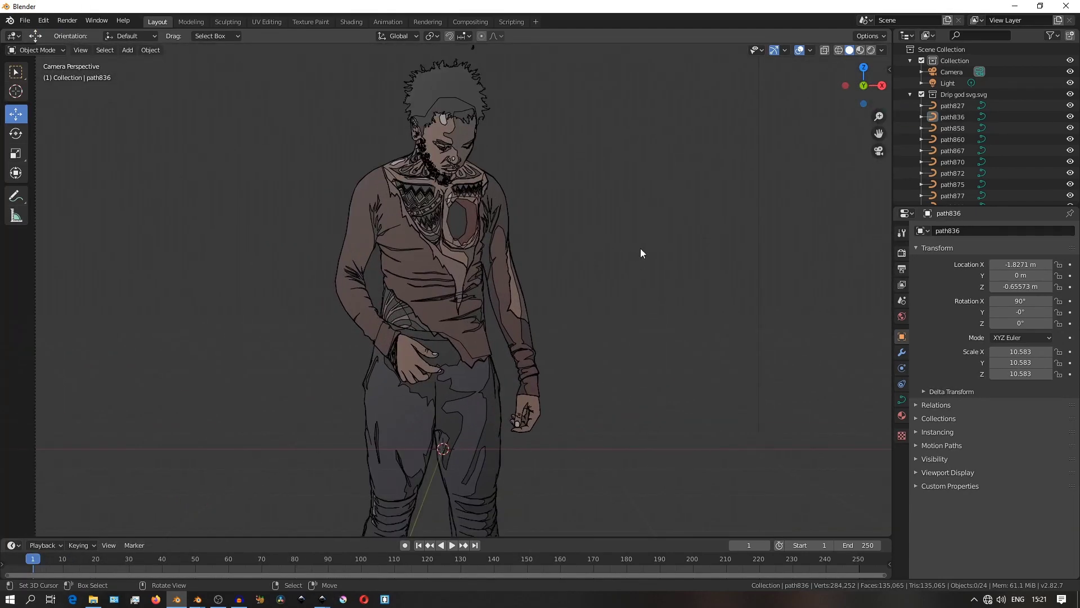
{"action": "scroll", "coordinate": [635, 241], "scroll_direction": "down", "scroll_amount": 2}
{"action": "scroll", "coordinate": [639, 224], "scroll_direction": "up", "scroll_amount": 1, "text": "shift"}
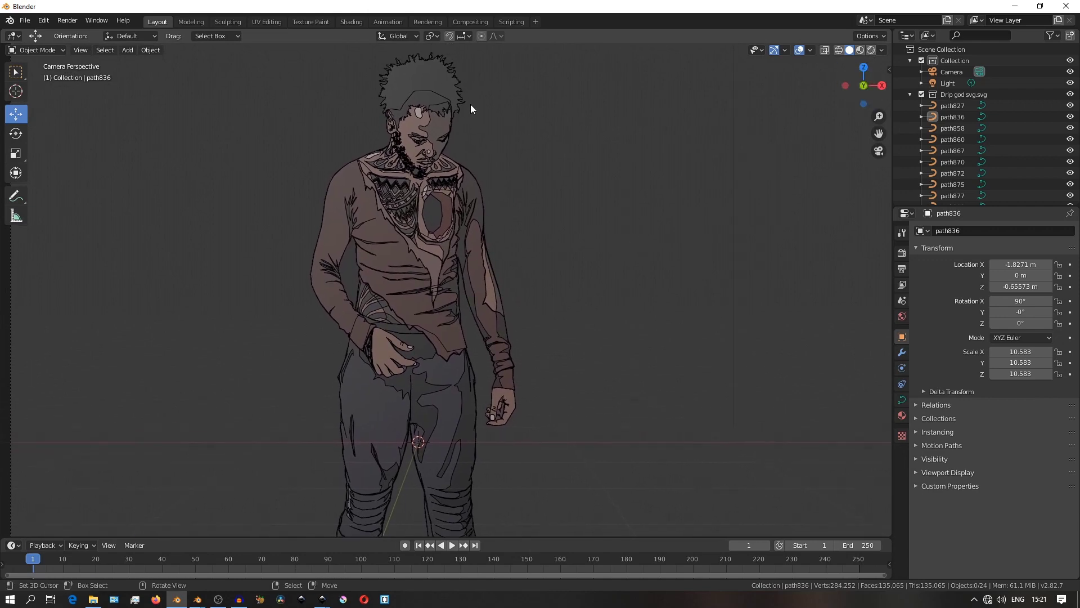
{"action": "scroll", "coordinate": [562, 268], "scroll_direction": "down", "scroll_amount": 3}
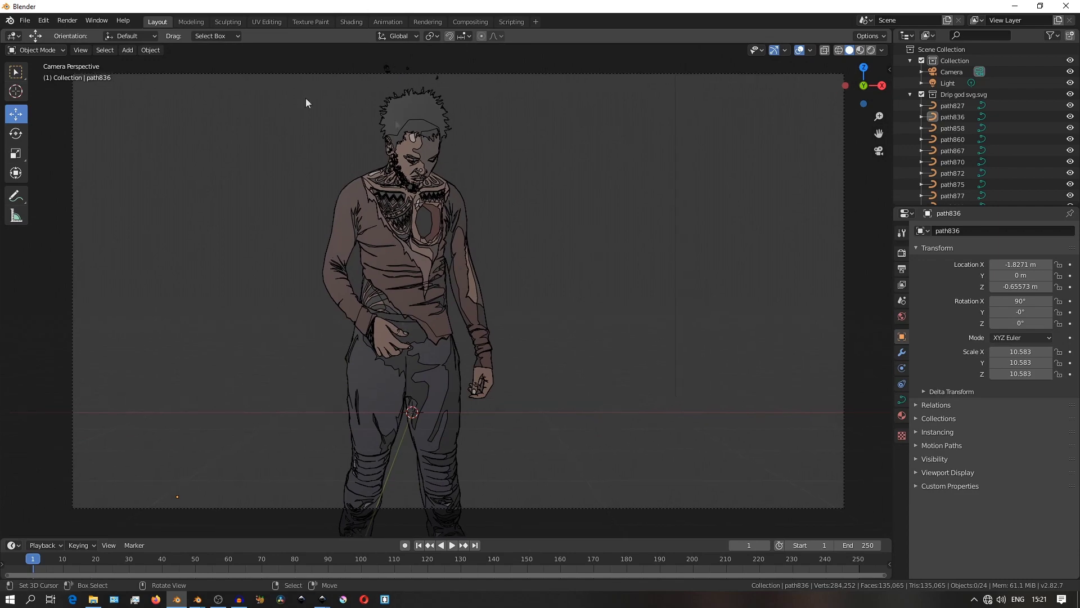
Step: Switch to the Shading workspace, enlarge the 3D view and show it rendered through the camera
{"action": "left_click", "coordinate": [871, 50]}
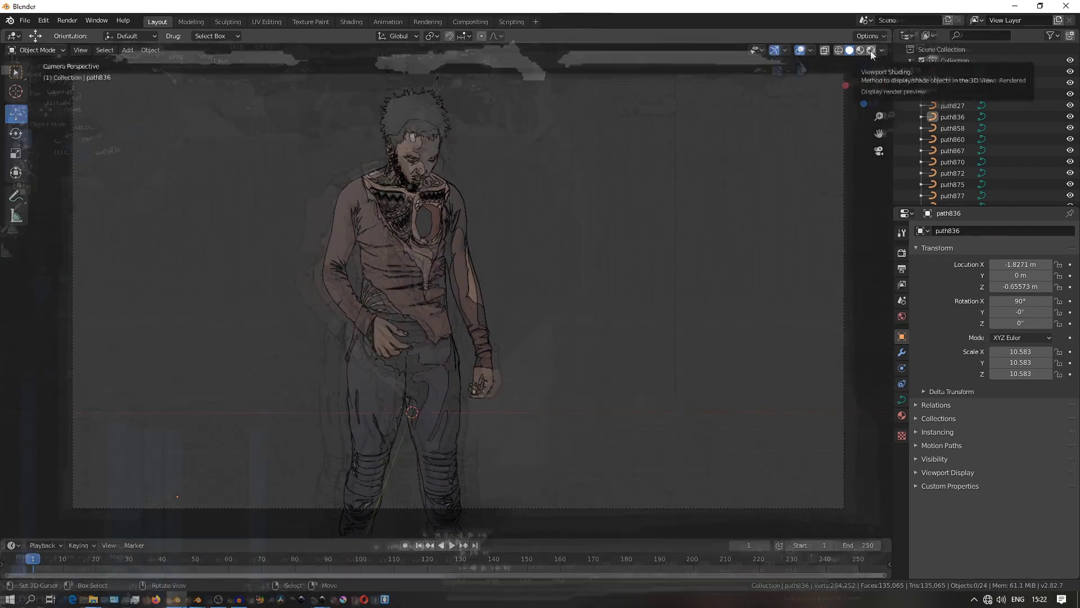
{"action": "left_click", "coordinate": [349, 23]}
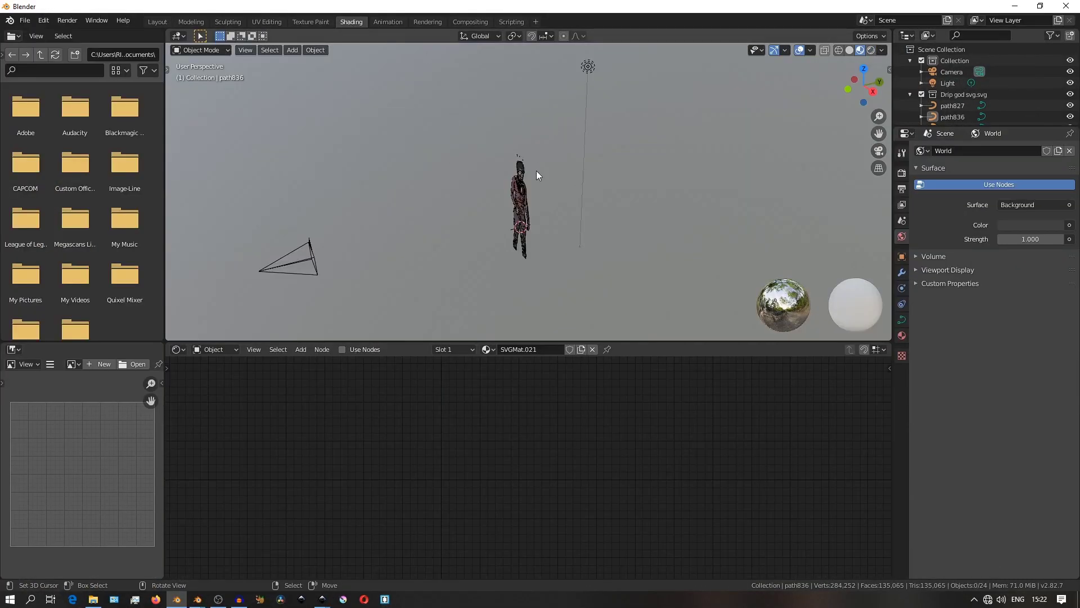
{"action": "left_click_drag", "start_coordinate": [621, 341], "coordinate": [621, 361]}
{"action": "key", "text": "z"}
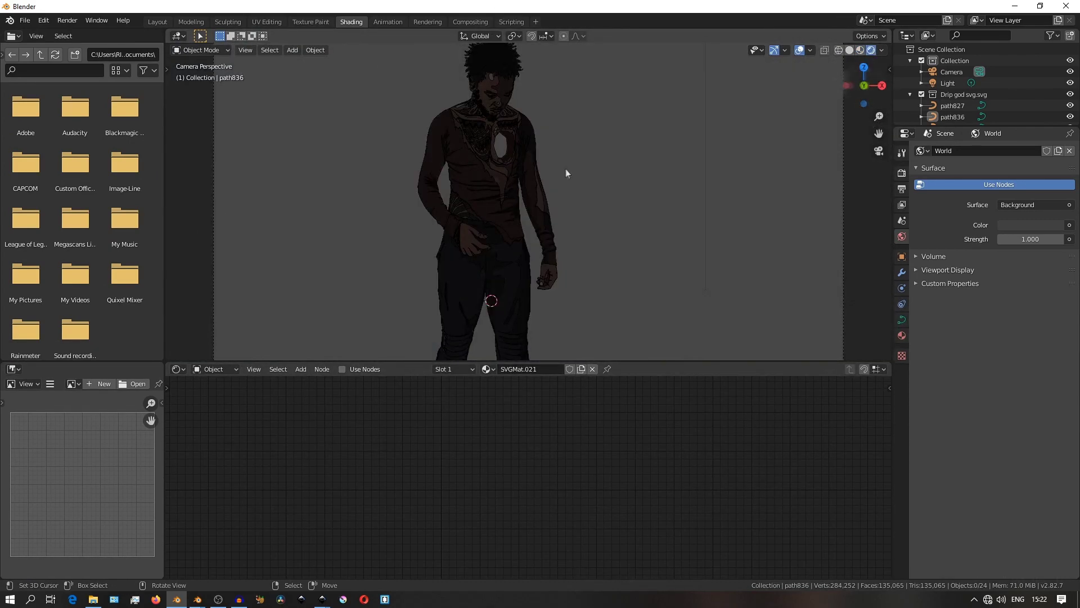
Step: Show the World shader nodes and add an environment texture with mapping and texture coordinates to the Background node
{"action": "left_click", "coordinate": [215, 394]}
{"action": "left_click", "coordinate": [477, 410]}
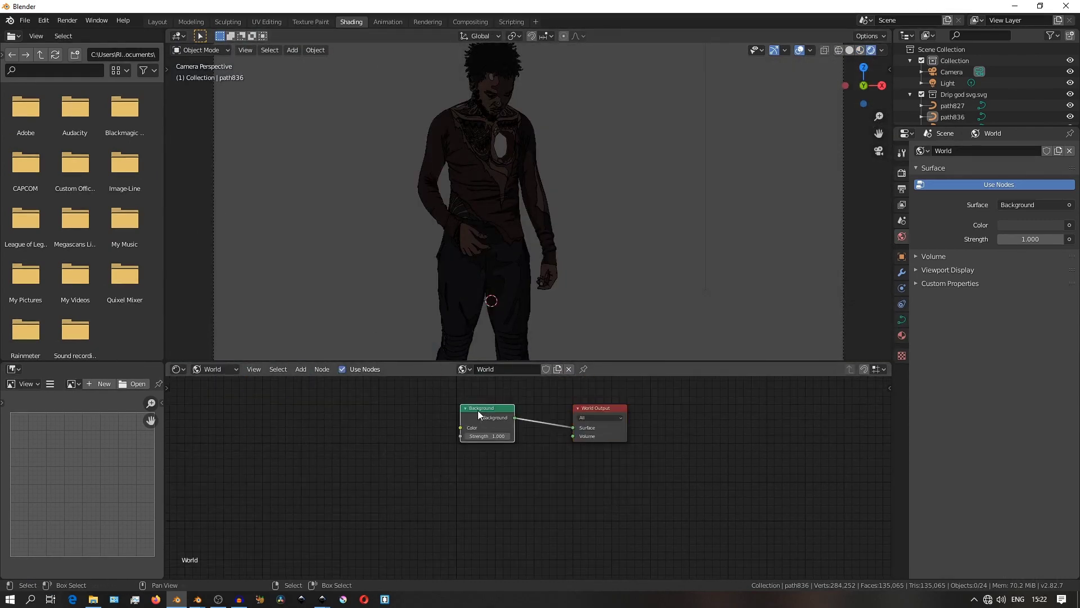
{"action": "key", "text": "ctrl+t"}
Step: Join the file browser area into the 3D view so the viewport spans the full width
{"action": "right_click", "coordinate": [164, 260]}
{"action": "left_click", "coordinate": [112, 283]}
{"action": "left_click", "coordinate": [85, 270]}
Step: Load tiber_1_8k.hdr from the Hdris folder into the world's environment texture node
{"action": "scroll", "coordinate": [396, 343], "scroll_direction": "down", "scroll_amount": 2}
{"action": "left_click", "coordinate": [374, 422]}
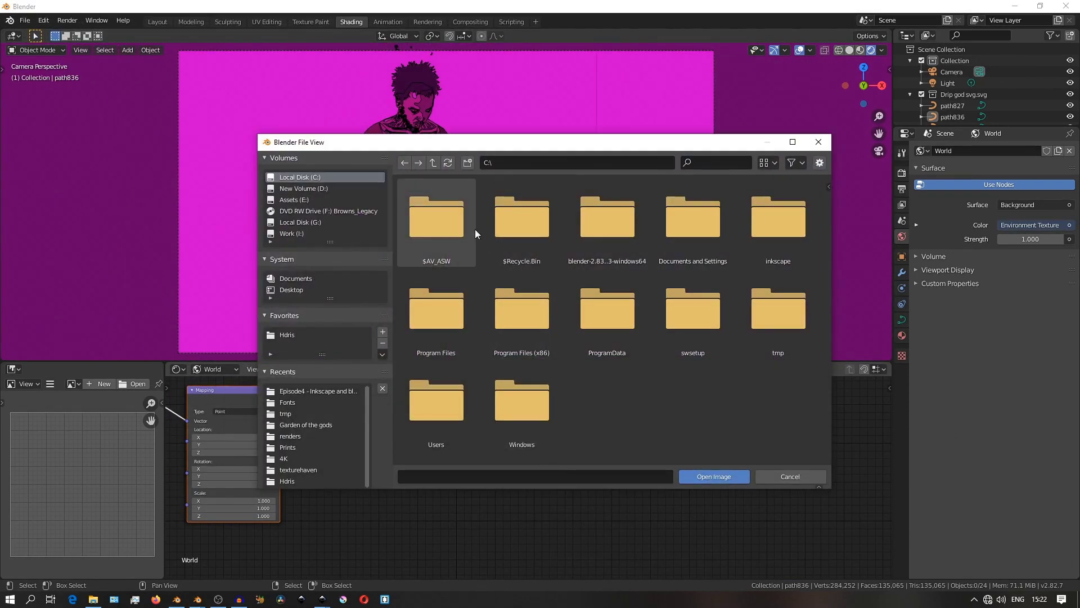
{"action": "left_click", "coordinate": [287, 335]}
{"action": "scroll", "coordinate": [641, 303], "scroll_direction": "down", "scroll_amount": 5}
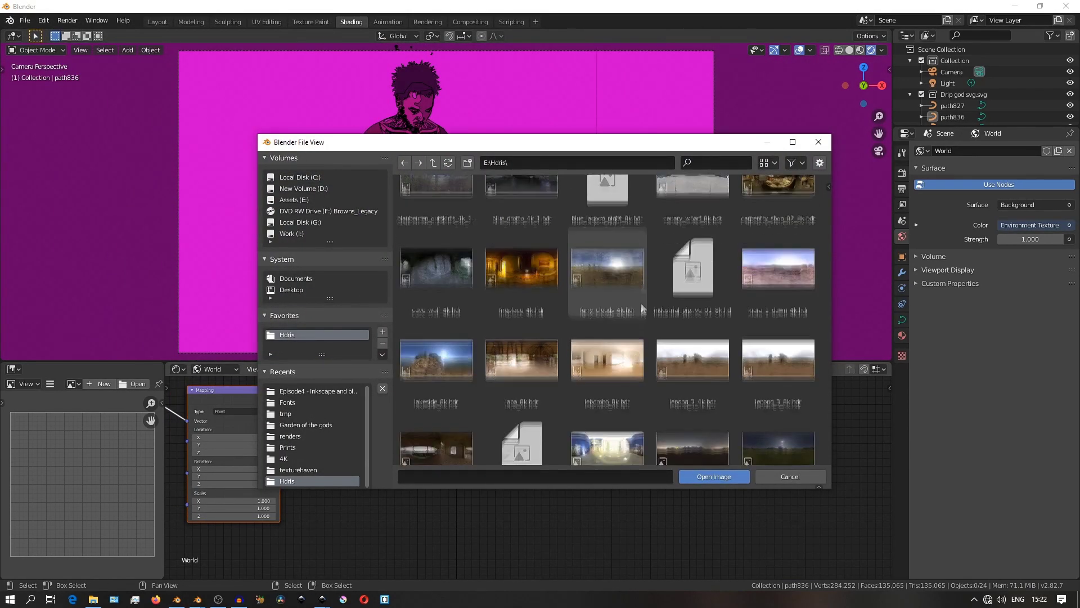
{"action": "scroll", "coordinate": [641, 304], "scroll_direction": "down", "scroll_amount": 3}
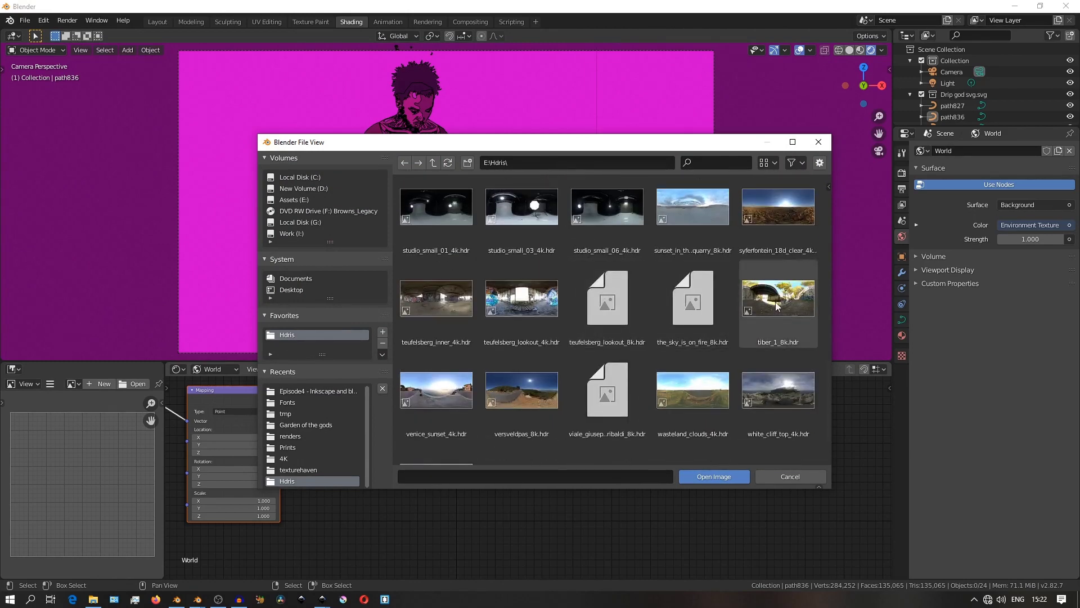
{"action": "key", "text": "Escape"}
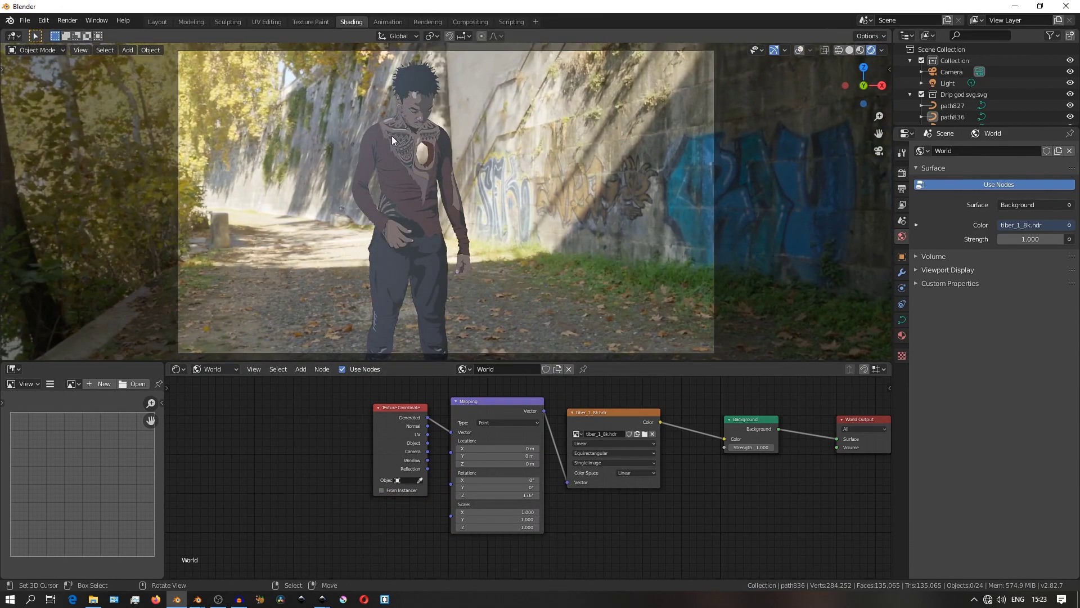
Step: Move the scene light beside the figure's head and shift it -1.58 m along the Y axis
{"action": "middle_click_drag", "start_coordinate": [540, 197], "coordinate": [491, 130]}
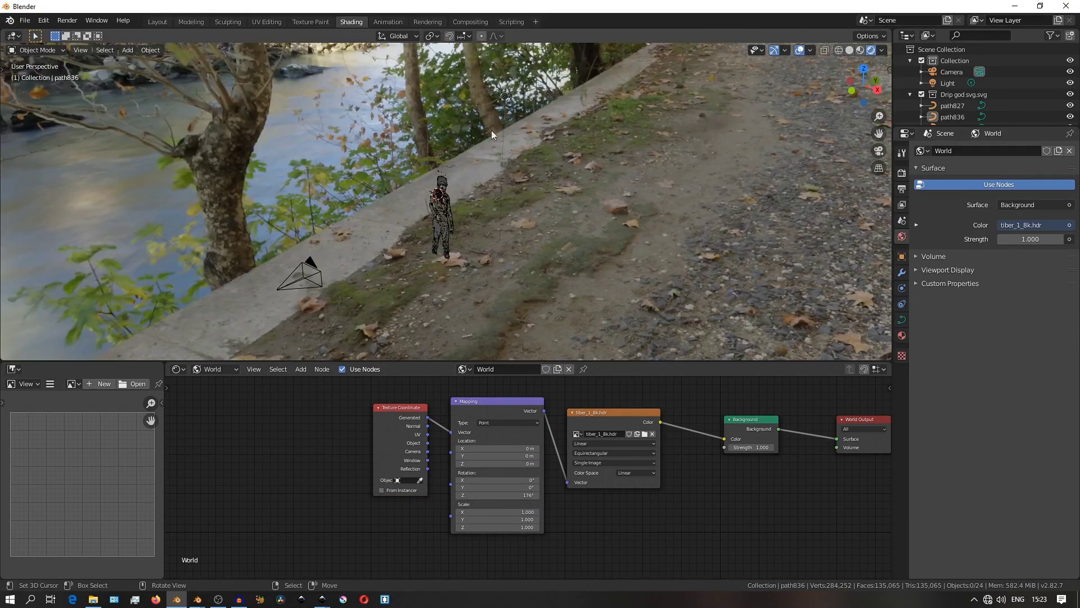
{"action": "left_click", "coordinate": [502, 96]}
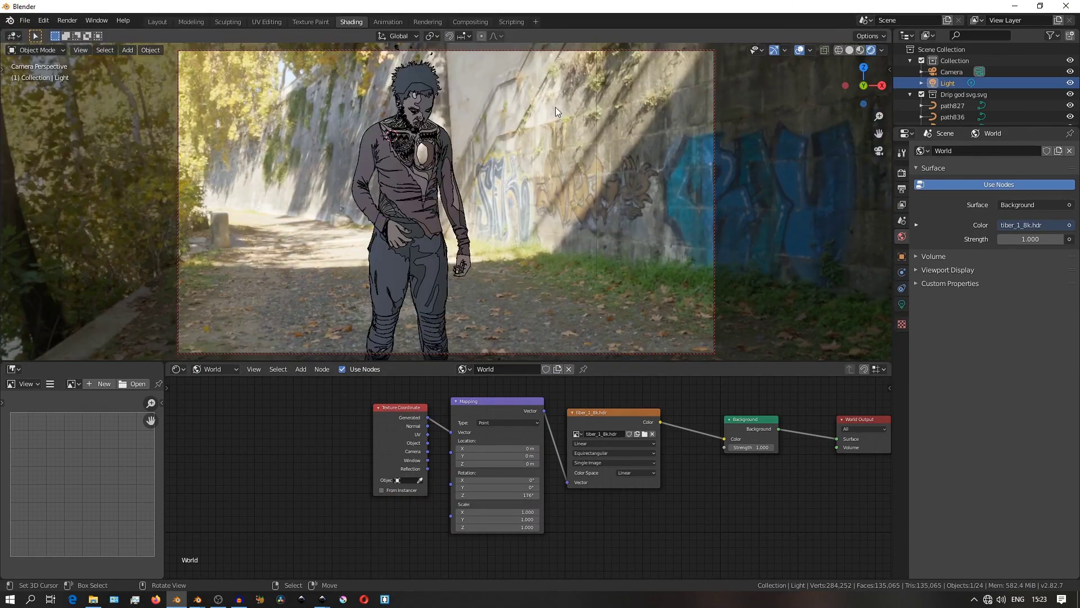
{"action": "key", "text": "g"}
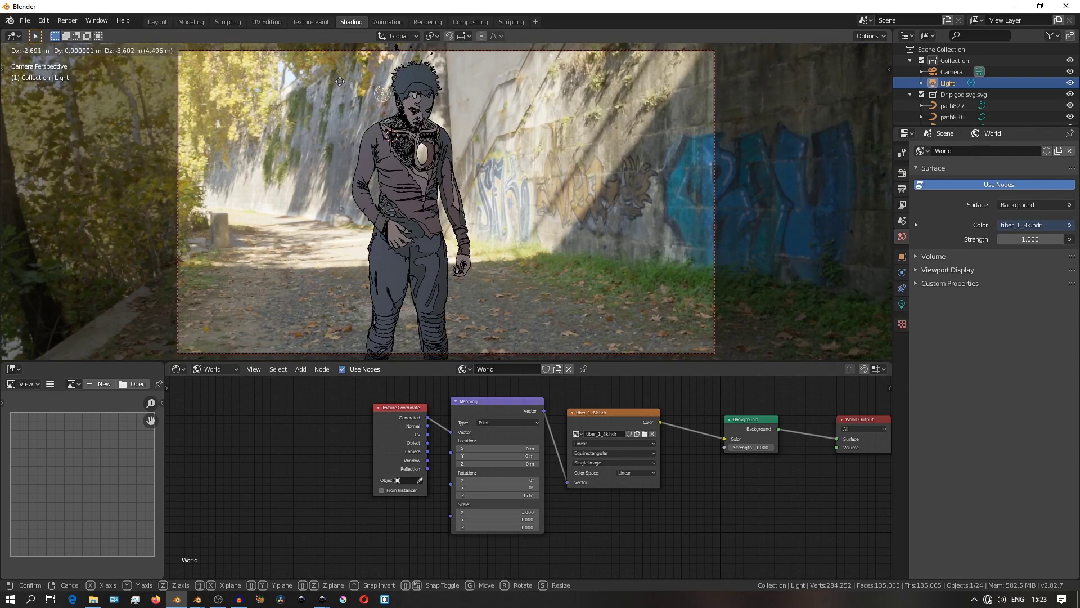
{"action": "left_click", "coordinate": [332, 80]}
{"action": "key", "text": "g"}
{"action": "key", "text": "y"}
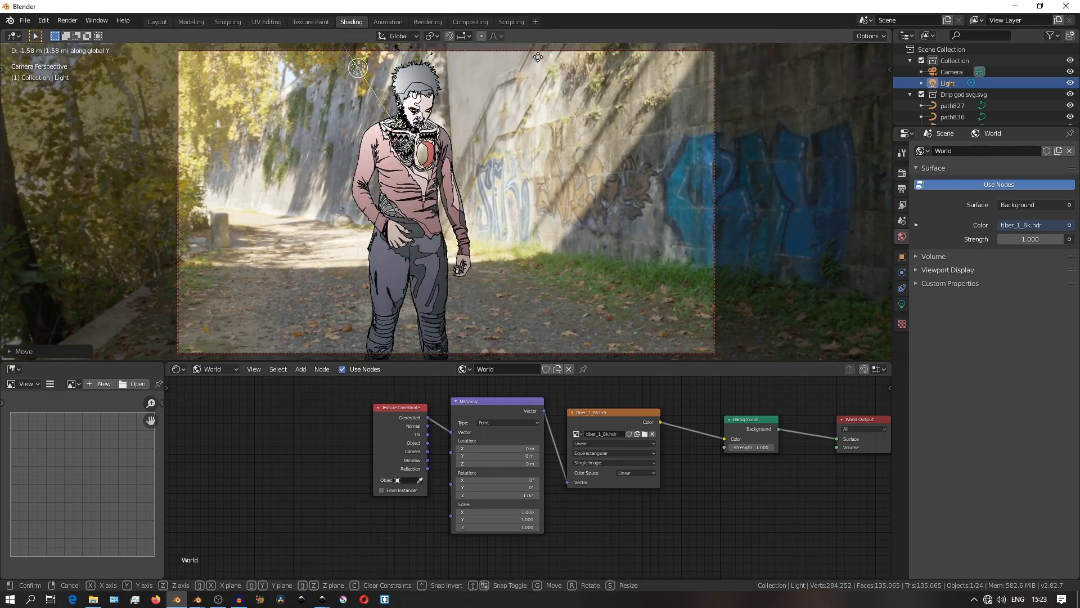
{"action": "left_click", "coordinate": [537, 57]}
Step: Hide the viewport overlays, set the point light's radius to 4.63 m and adjust its colour
{"action": "left_click", "coordinate": [902, 304]}
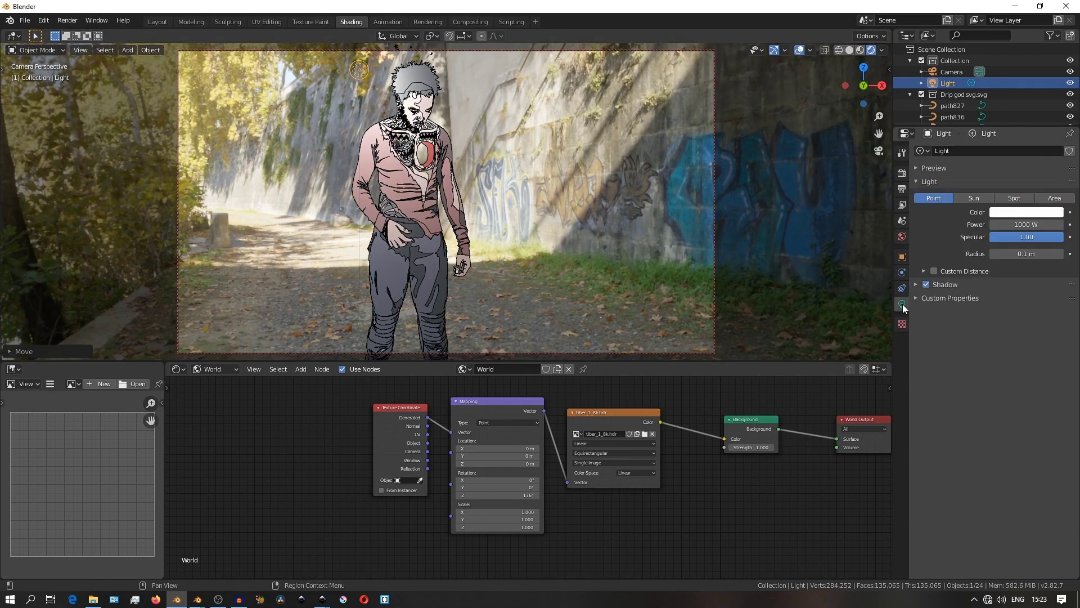
{"action": "left_click", "coordinate": [798, 51]}
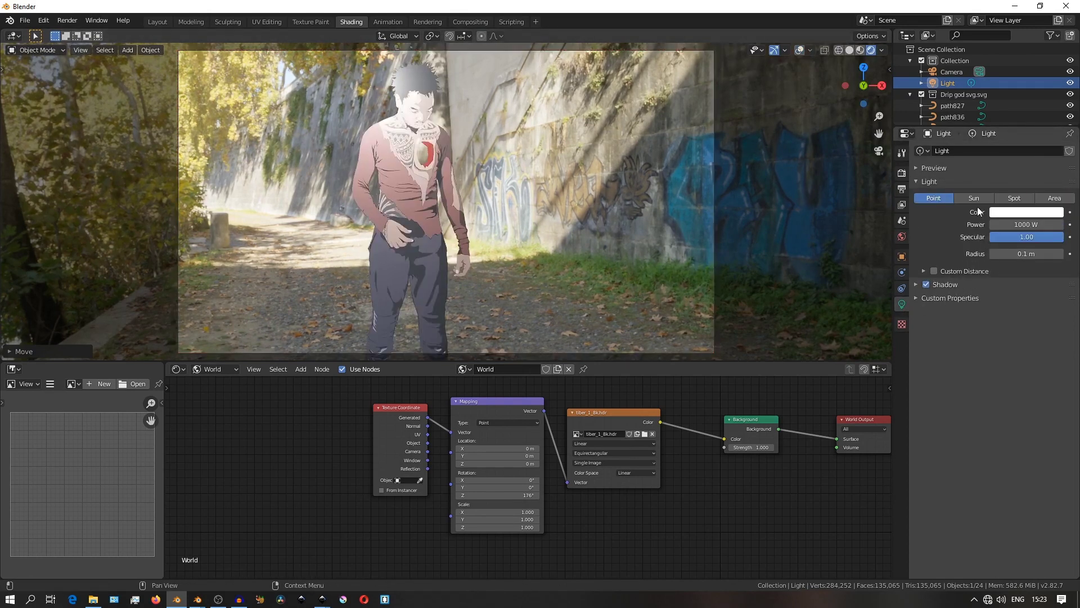
{"action": "left_click_drag", "start_coordinate": [1017, 254], "coordinate": [1052, 255]}
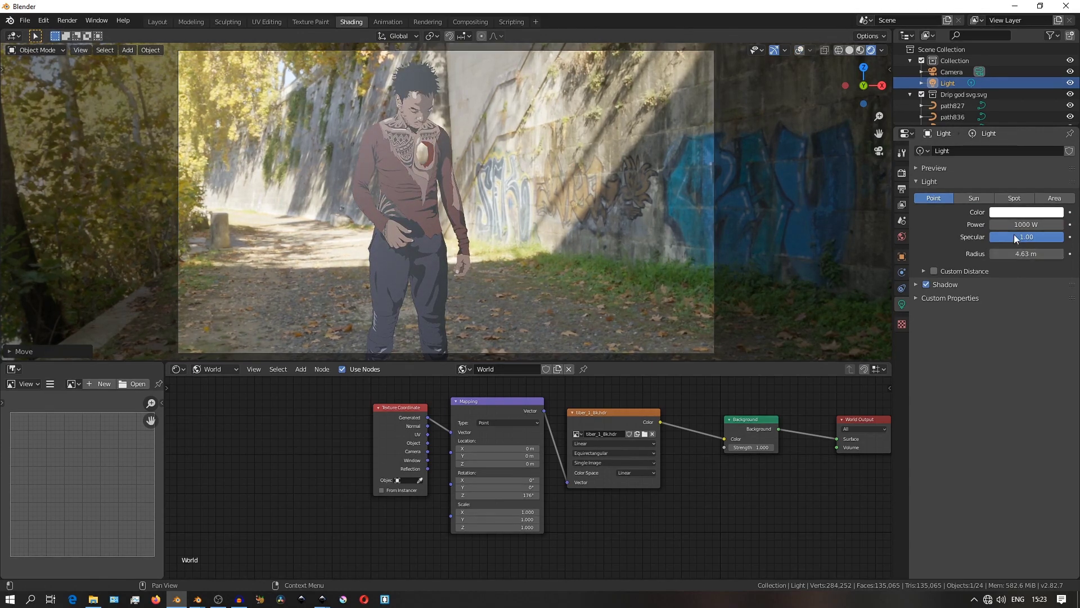
{"action": "left_click", "coordinate": [1015, 213]}
{"action": "mouse_move", "coordinate": [1004, 102]}
{"action": "left_mouse_down"}
{"action": "mouse_move", "coordinate": [993, 113]}
{"action": "mouse_move", "coordinate": [991, 70]}
{"action": "mouse_move", "coordinate": [1036, 85]}
{"action": "mouse_move", "coordinate": [1022, 141]}
{"action": "mouse_move", "coordinate": [994, 106]}
{"action": "left_mouse_up"}
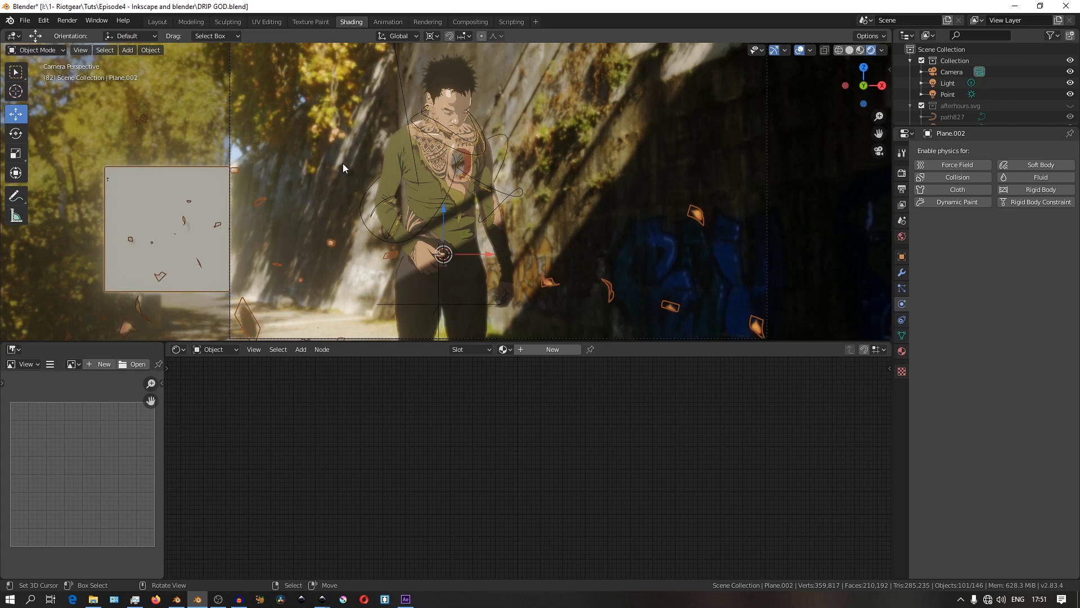
Step: Switch to the Layout workspace to view the scene
{"action": "left_click", "coordinate": [159, 22]}
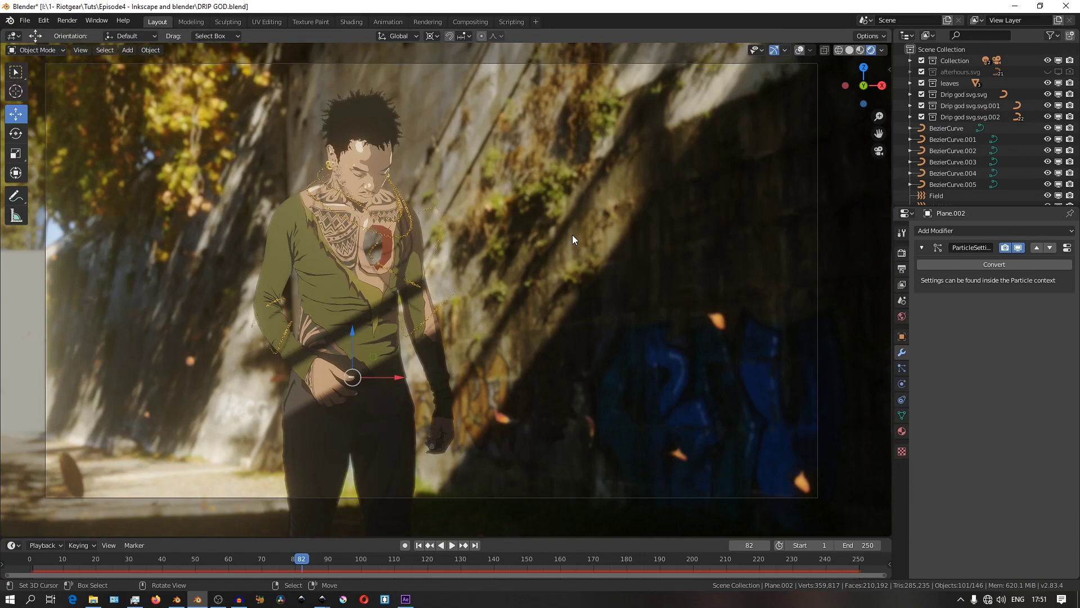
Step: Leave the camera view, inspect the leaves and light planes around the figure, and select the round leaf on the ground
{"action": "key", "text": "KP_0"}
{"action": "middle_click_drag", "start_coordinate": [422, 283], "coordinate": [292, 221]}
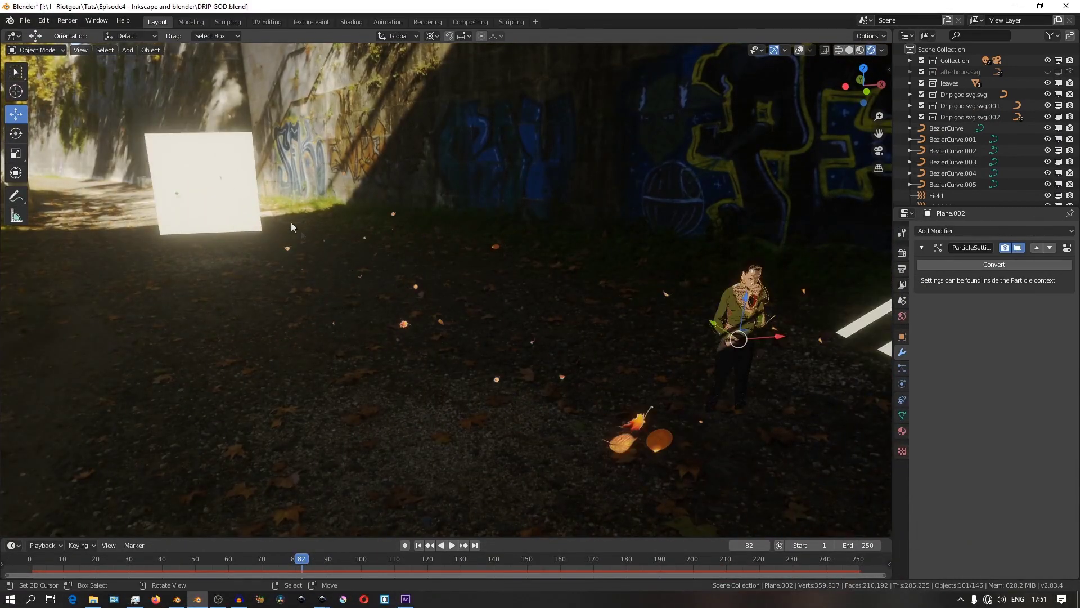
{"action": "middle_click_drag", "start_coordinate": [209, 314], "coordinate": [411, 218]}
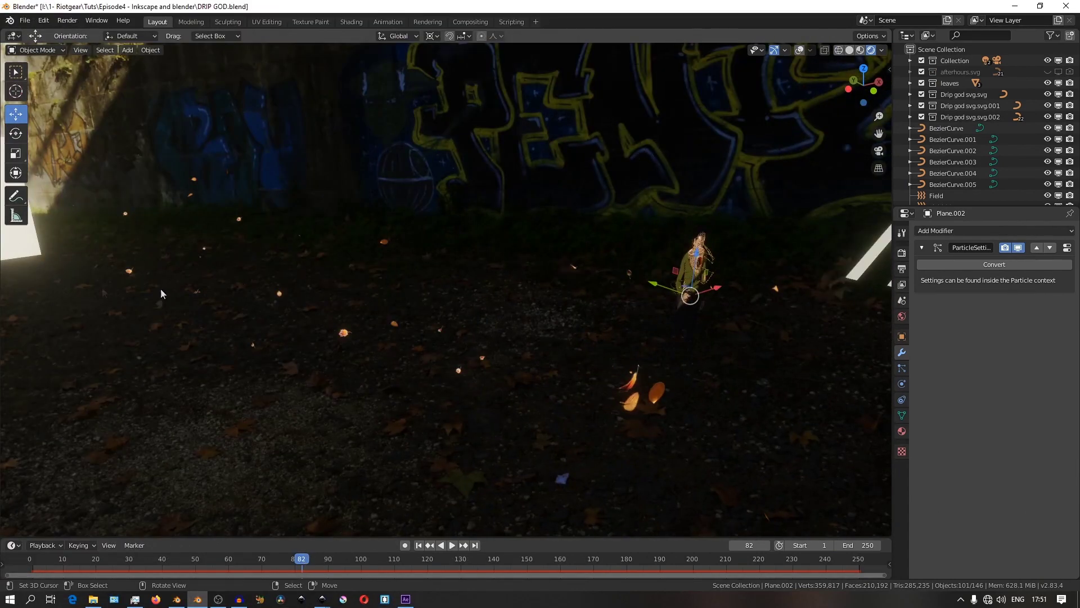
{"action": "middle_click_drag", "start_coordinate": [160, 293], "coordinate": [241, 292]}
{"action": "middle_click_drag", "start_coordinate": [49, 218], "coordinate": [485, 343]}
{"action": "scroll", "coordinate": [483, 343], "scroll_direction": "up", "scroll_amount": 4}
{"action": "left_click", "coordinate": [502, 339]}
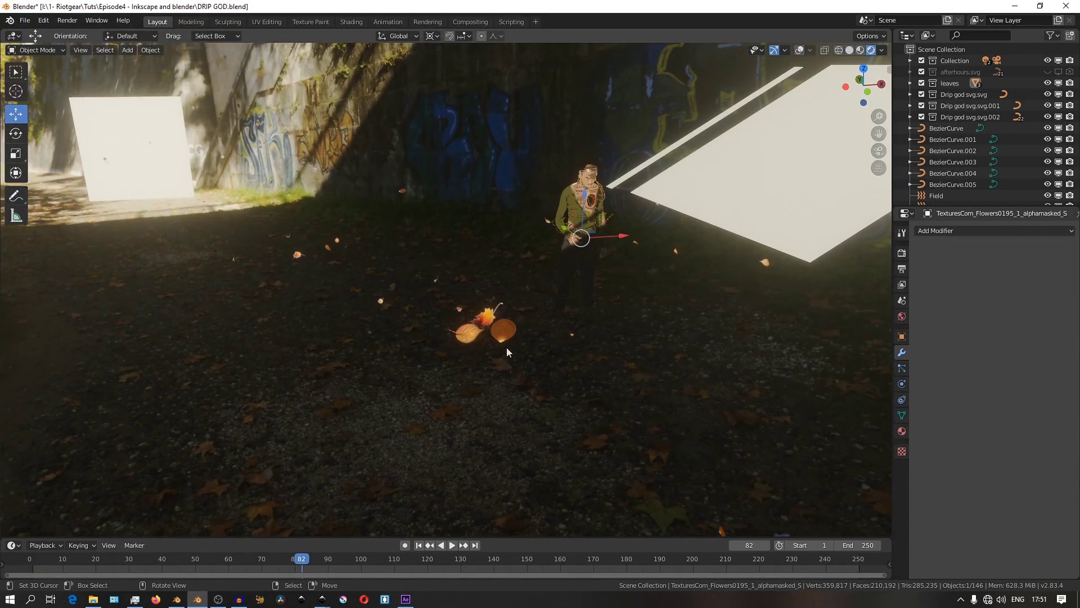
Step: Turn the viewport overlays back on and examine the scattered leaf particles both around the scene and through the camera
{"action": "left_click", "coordinate": [800, 50]}
{"action": "left_click", "coordinate": [475, 332]}
{"action": "scroll", "coordinate": [427, 281], "scroll_direction": "down", "scroll_amount": 3}
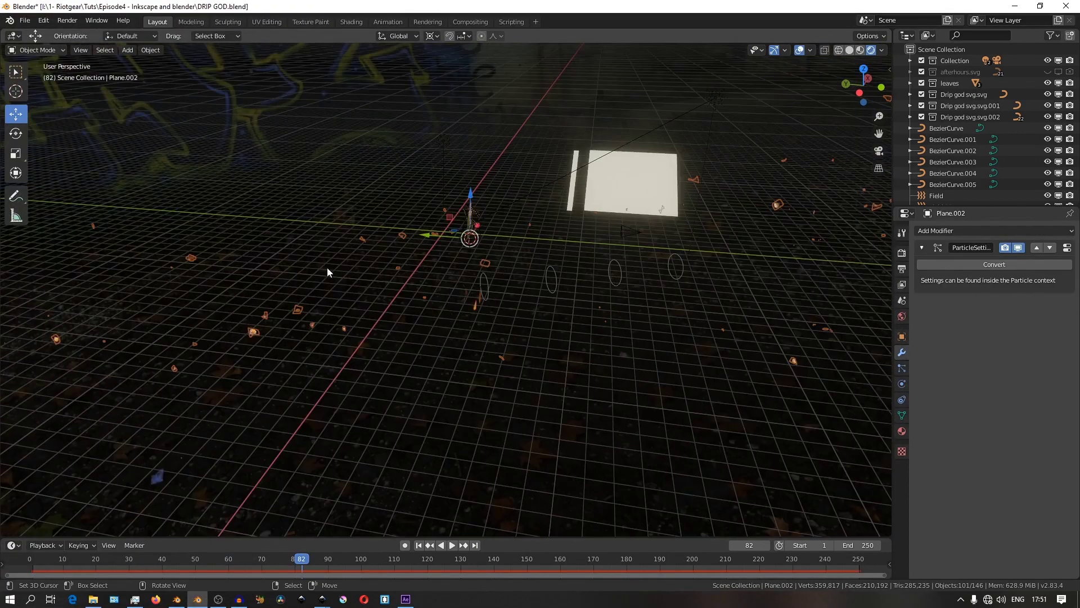
{"action": "scroll", "coordinate": [327, 267], "scroll_direction": "down", "scroll_amount": 3}
{"action": "middle_click_drag", "start_coordinate": [326, 315], "coordinate": [296, 303]}
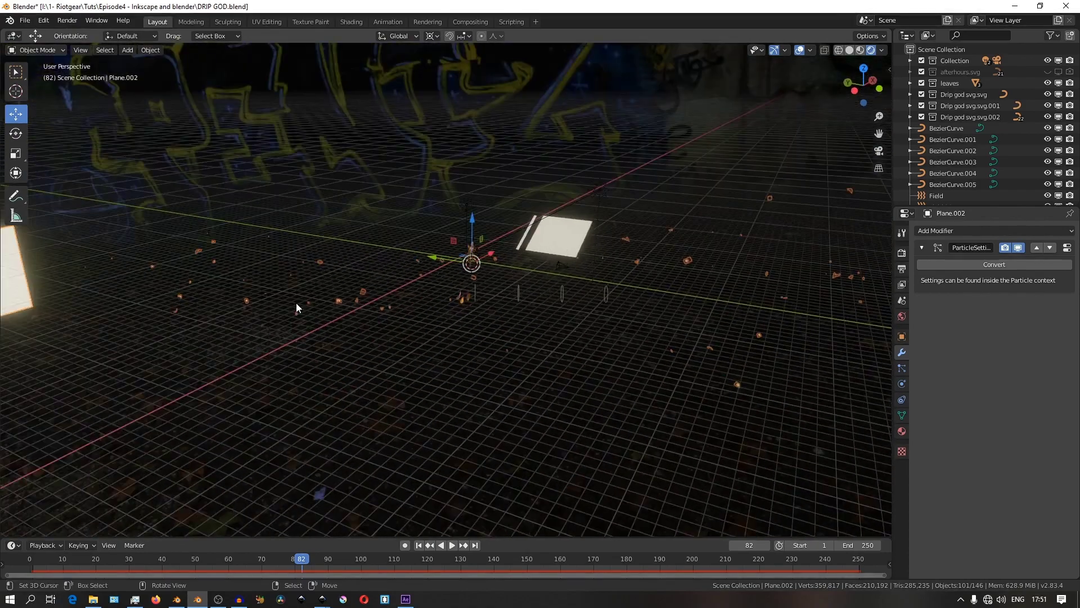
{"action": "key", "text": "KP_0"}
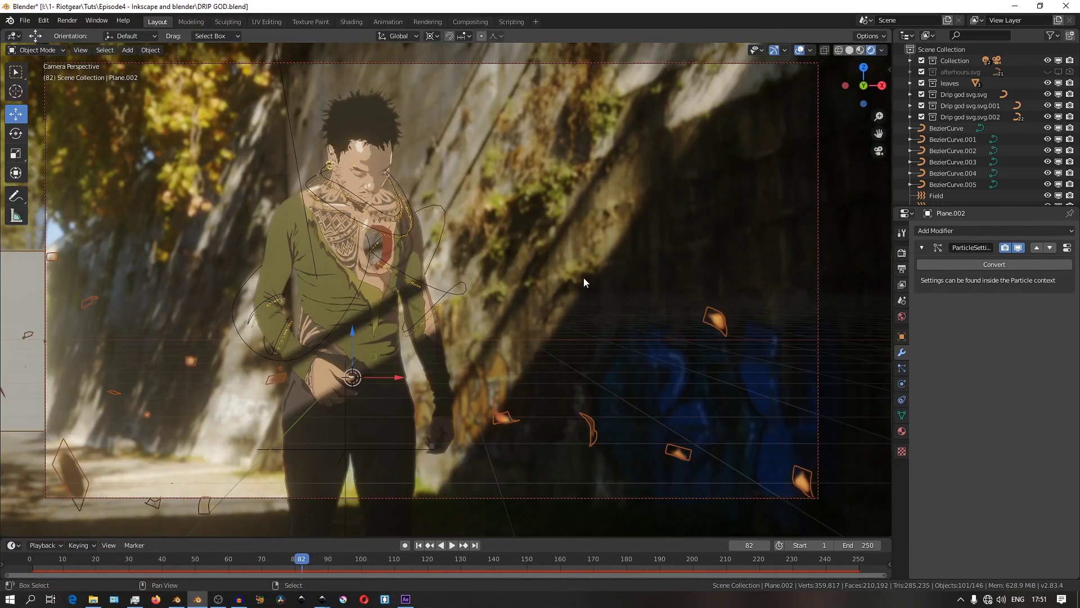
{"action": "key", "text": "KP_0"}
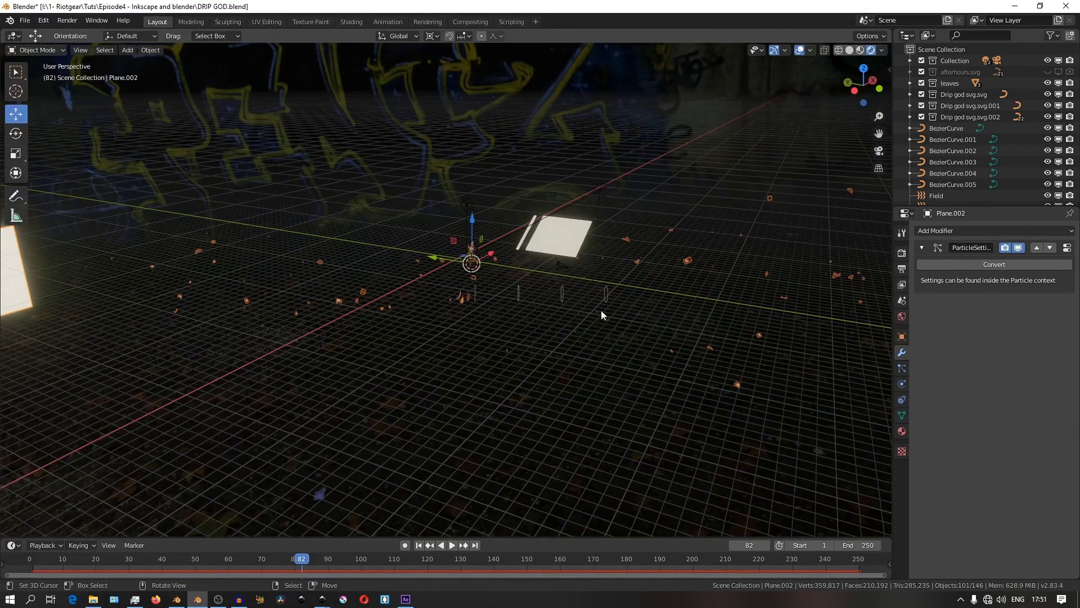
Step: Select the force field object Field beside the source leaves and examine its placement relative to the figure and light planes
{"action": "left_click", "coordinate": [564, 292]}
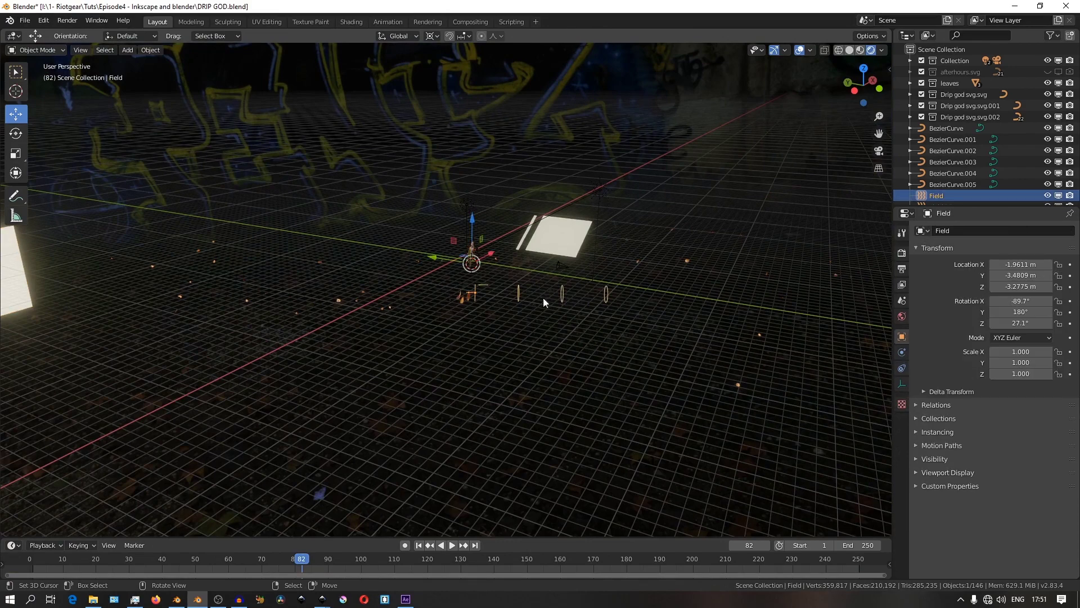
{"action": "scroll", "coordinate": [439, 313], "scroll_direction": "down", "scroll_amount": 1}
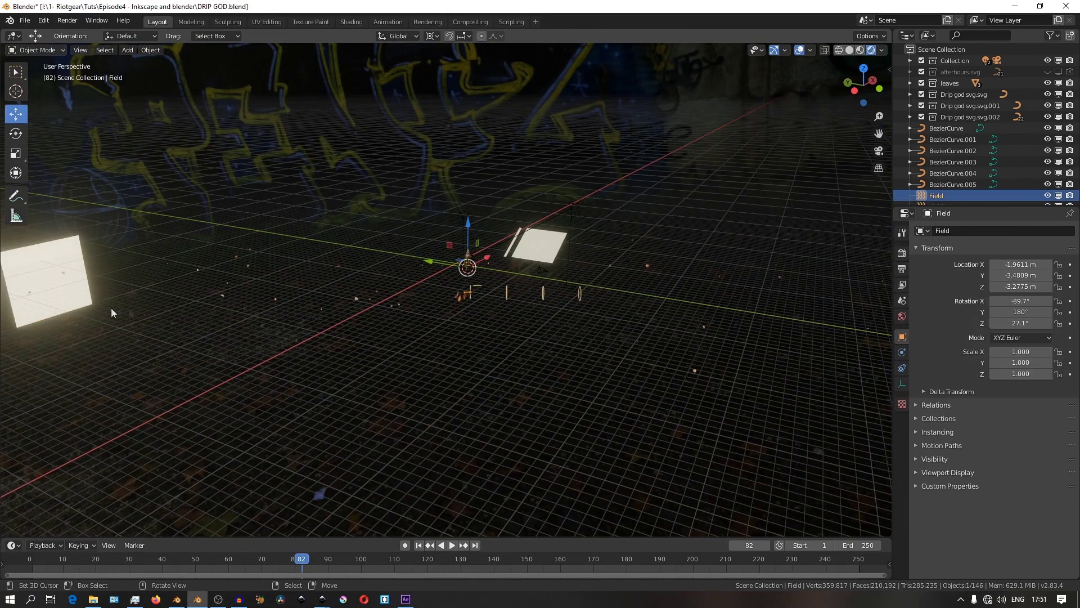
{"action": "middle_click_drag", "start_coordinate": [245, 297], "coordinate": [524, 277]}
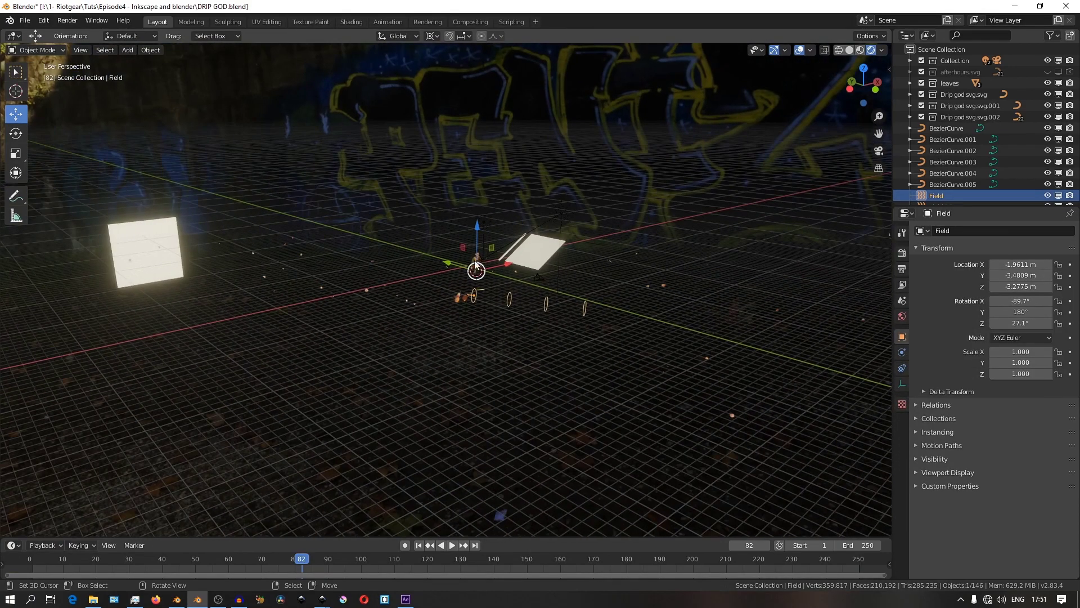